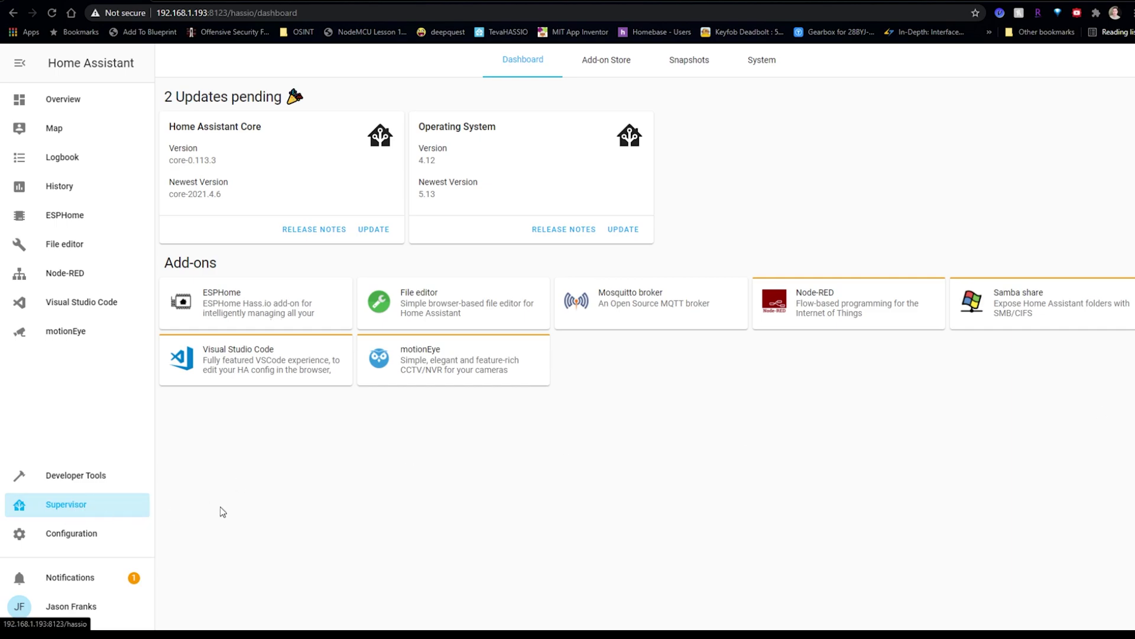
# Step: Search the Add-on Store for 'esphome' and open the ESPHome add-on's page
pyautogui.click(603, 65)
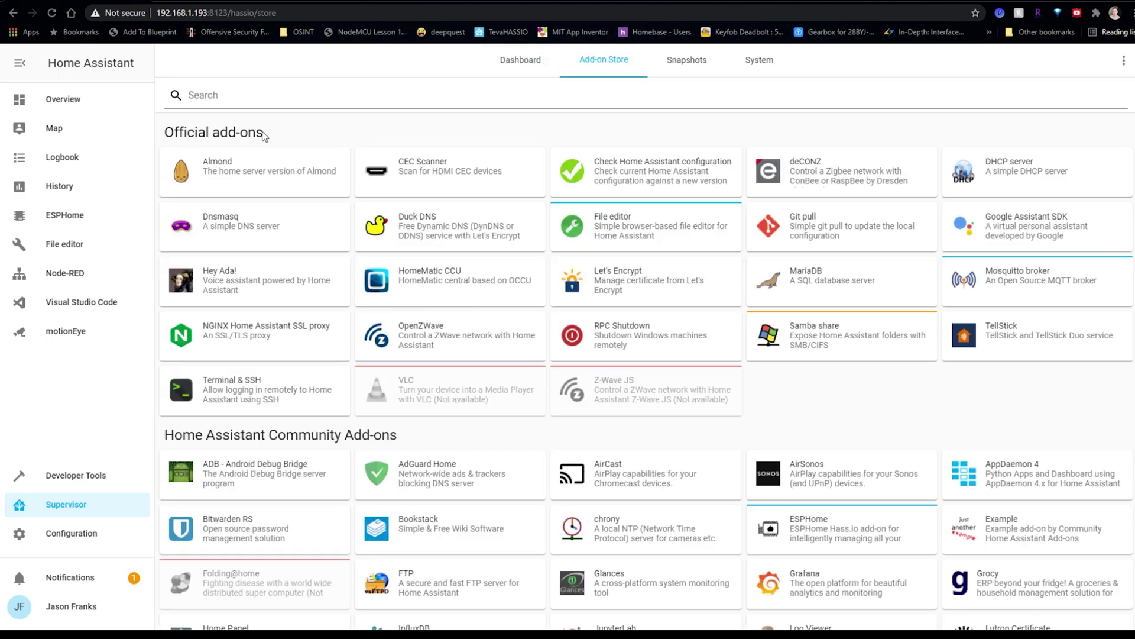
pyautogui.click(233, 97)
pyautogui.write('esphome')
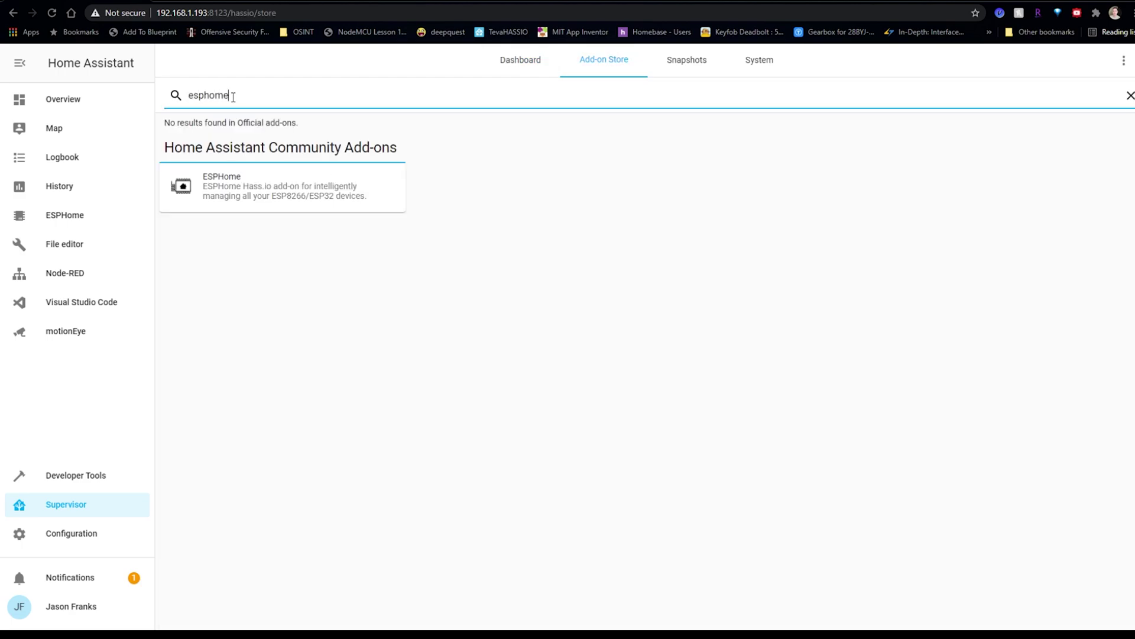
pyautogui.click(238, 194)
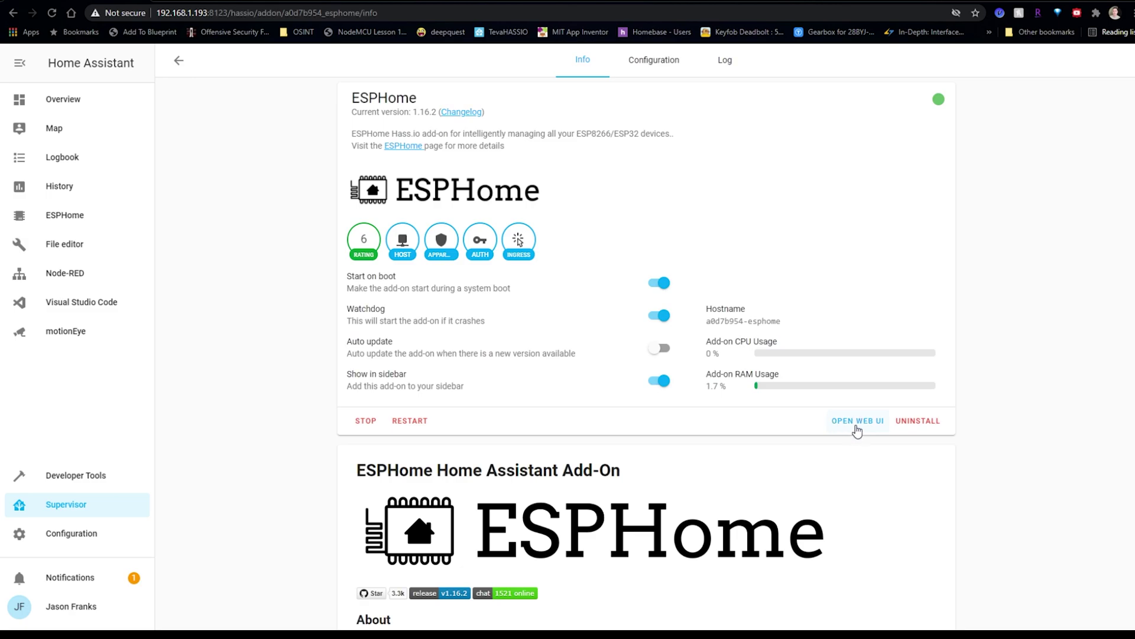
# Step: Open the ESPHome web UI and start a new node named 'bbt_motion_sensor'
pyautogui.click(855, 426)
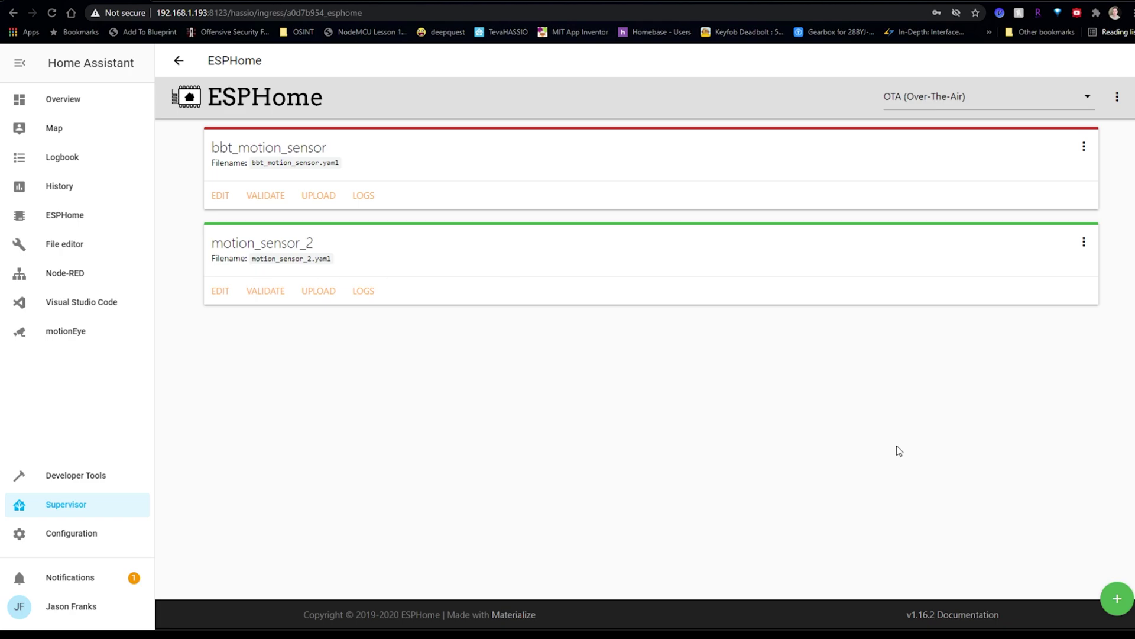
pyautogui.click(1117, 600)
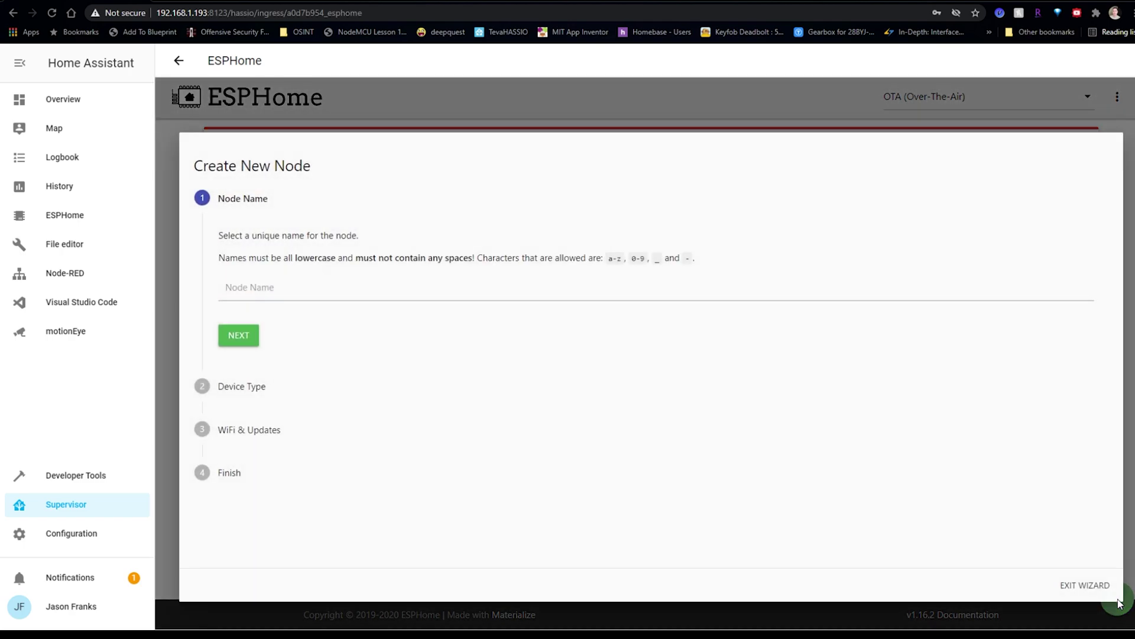
pyautogui.click(273, 291)
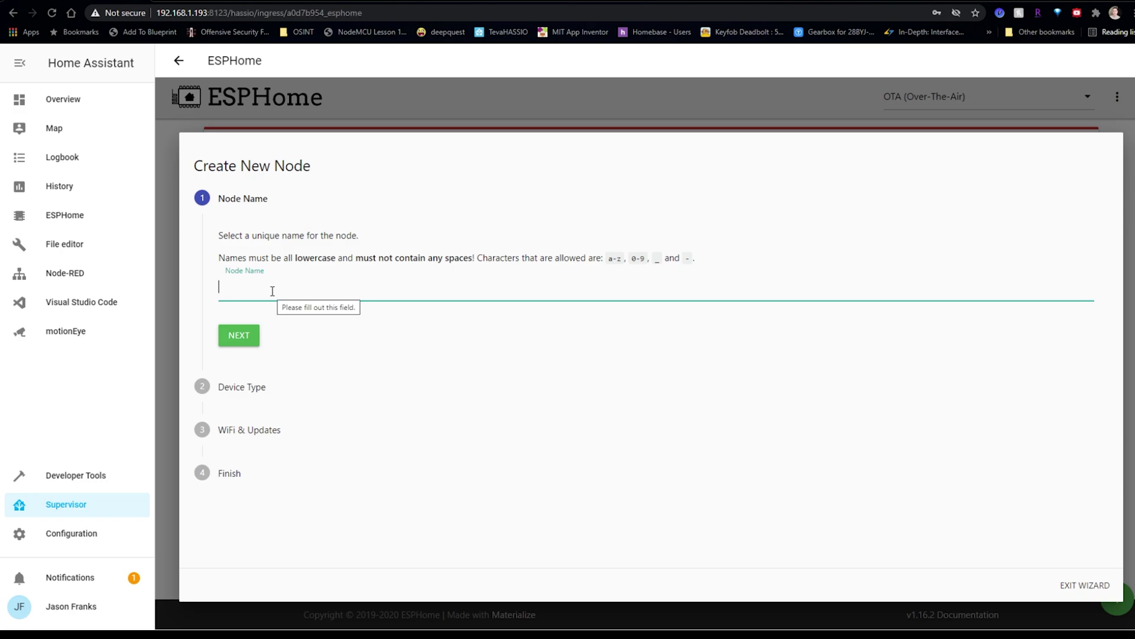
pyautogui.write('bbt_')
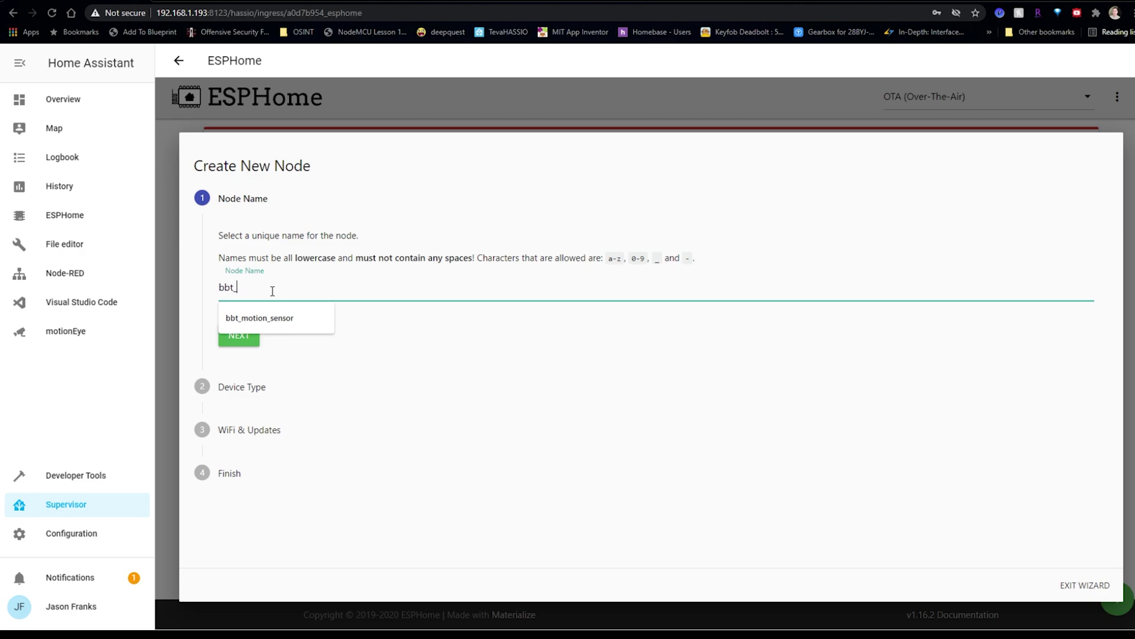
pyautogui.write('motion_sensor2')
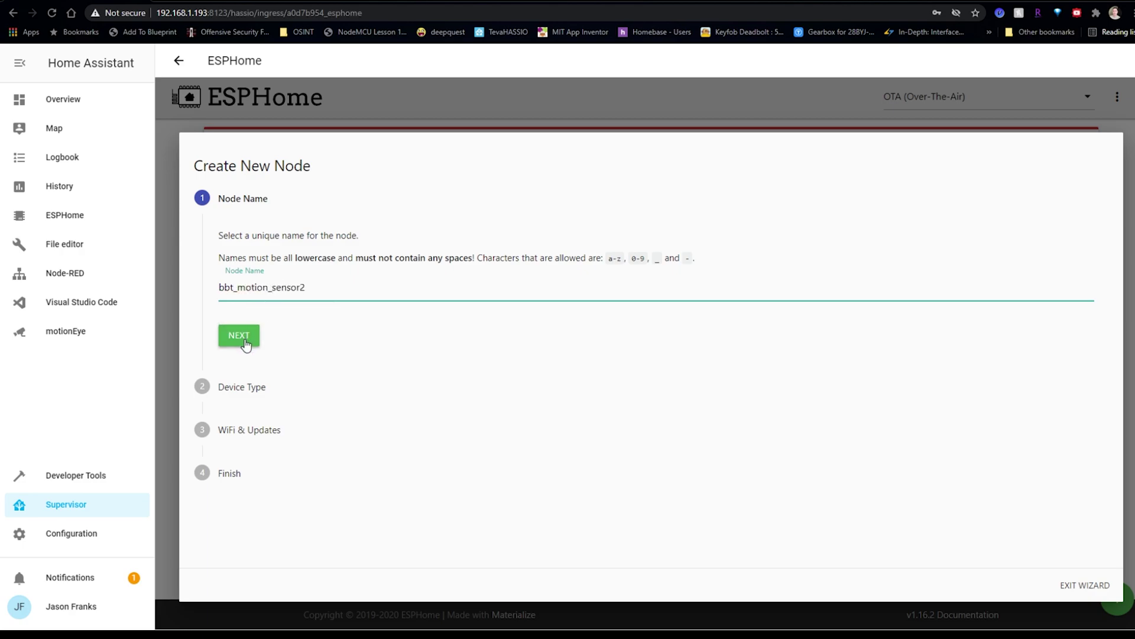
pyautogui.click(239, 335)
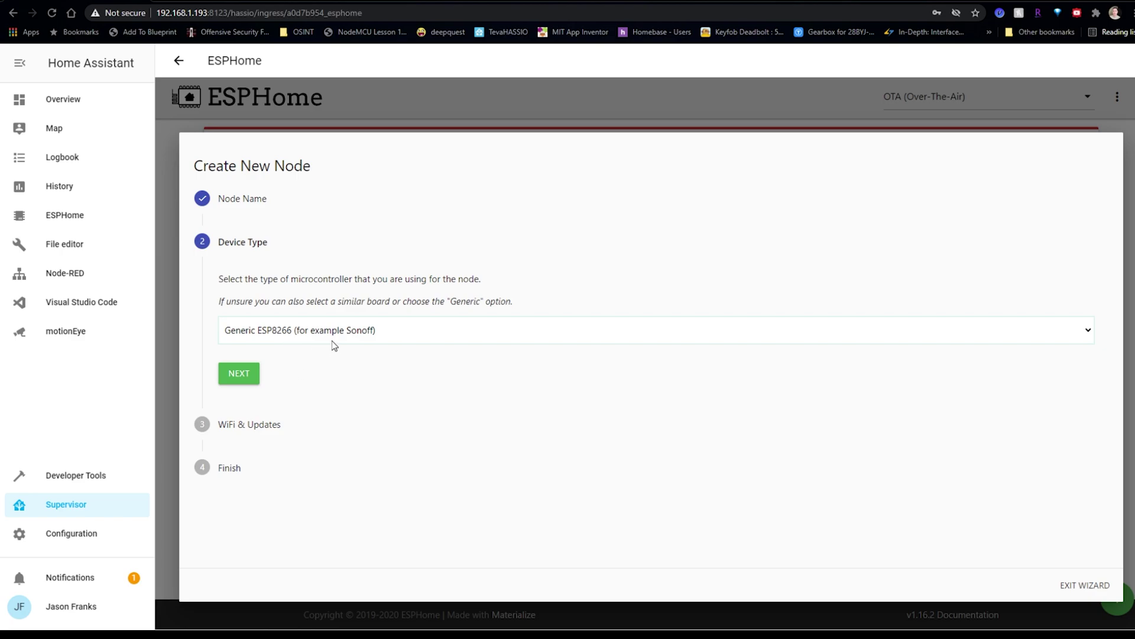
# Step: Choose Generic ESP8266 as the node's board and continue to WiFi settings
pyautogui.click(363, 334)
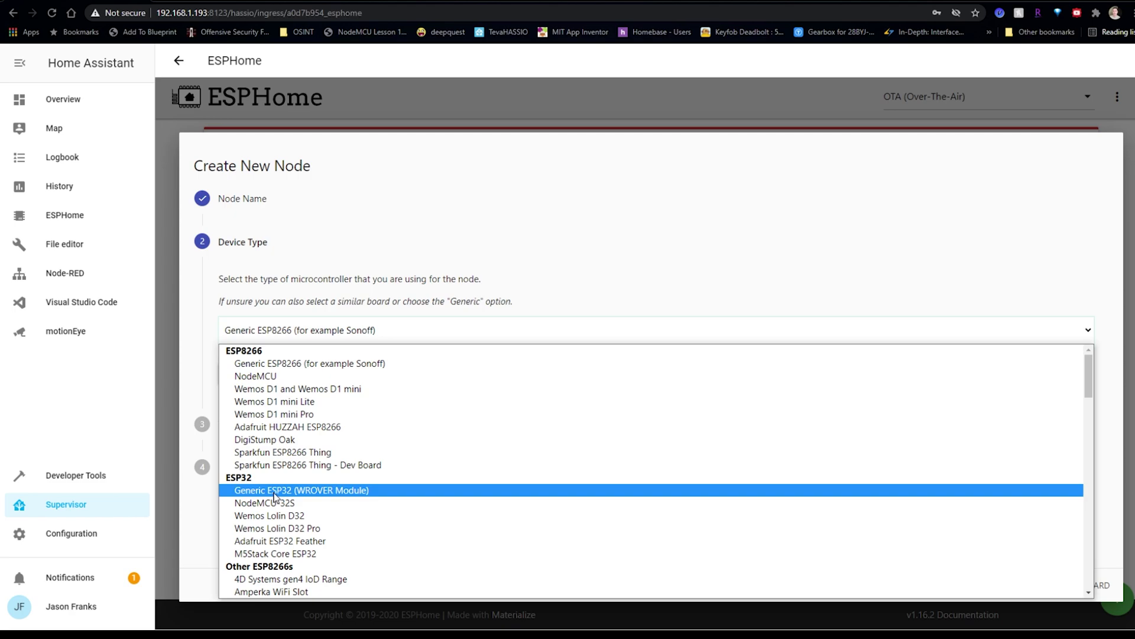
pyautogui.click(408, 335)
pyautogui.click(246, 380)
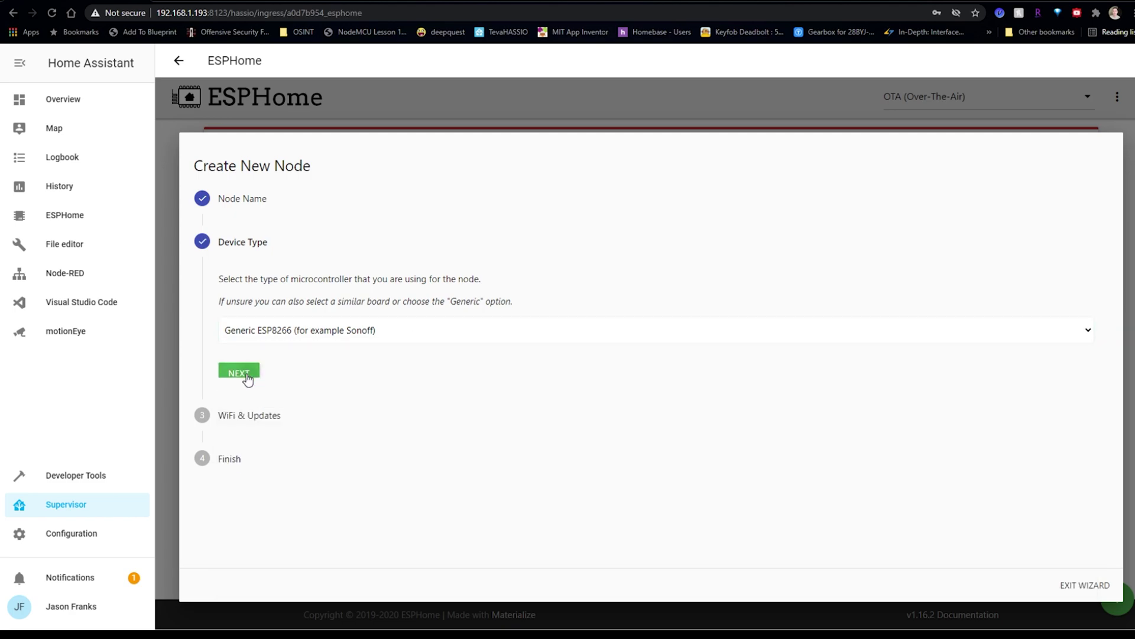
# Step: Autofill the saved WiFi network, enter an OTA password, and submit the new node
pyautogui.click(274, 356)
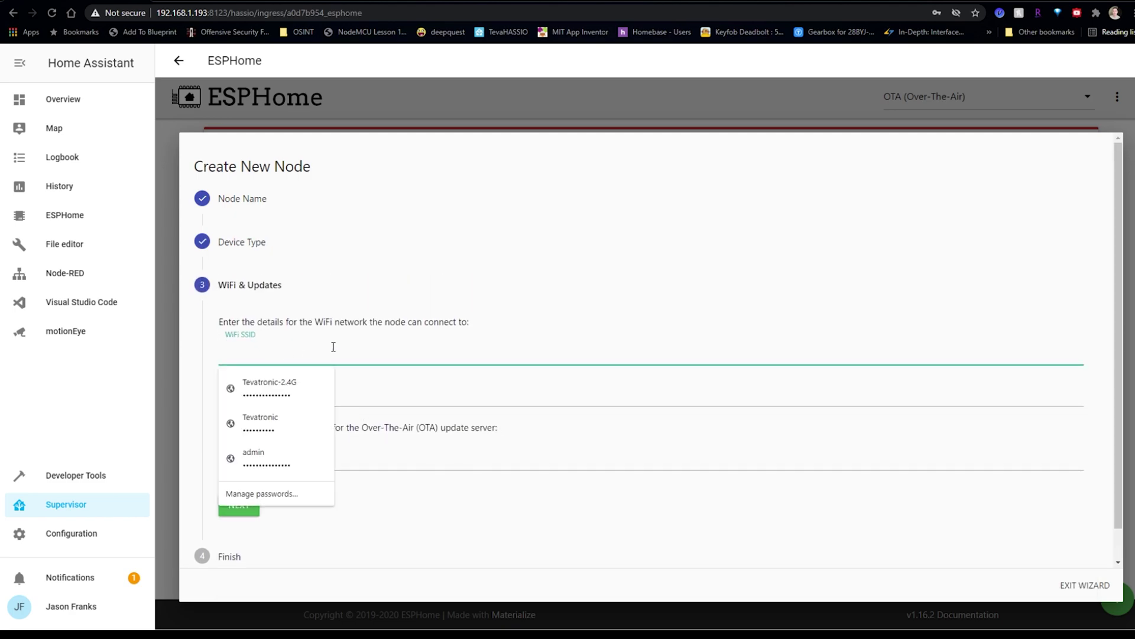
pyautogui.click(278, 382)
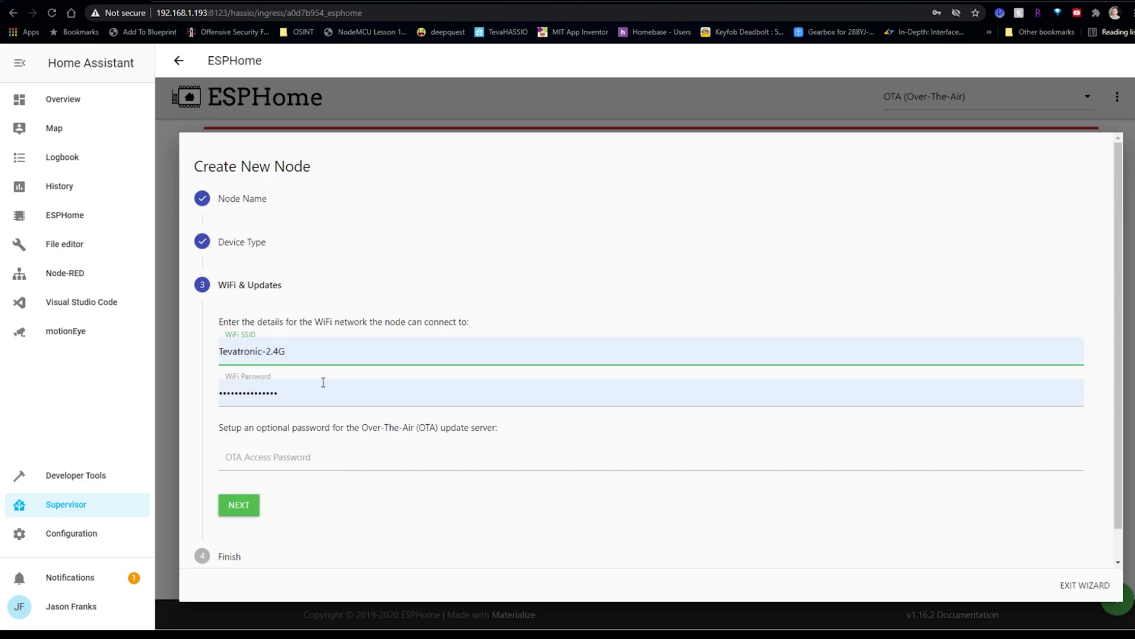
pyautogui.click(316, 453)
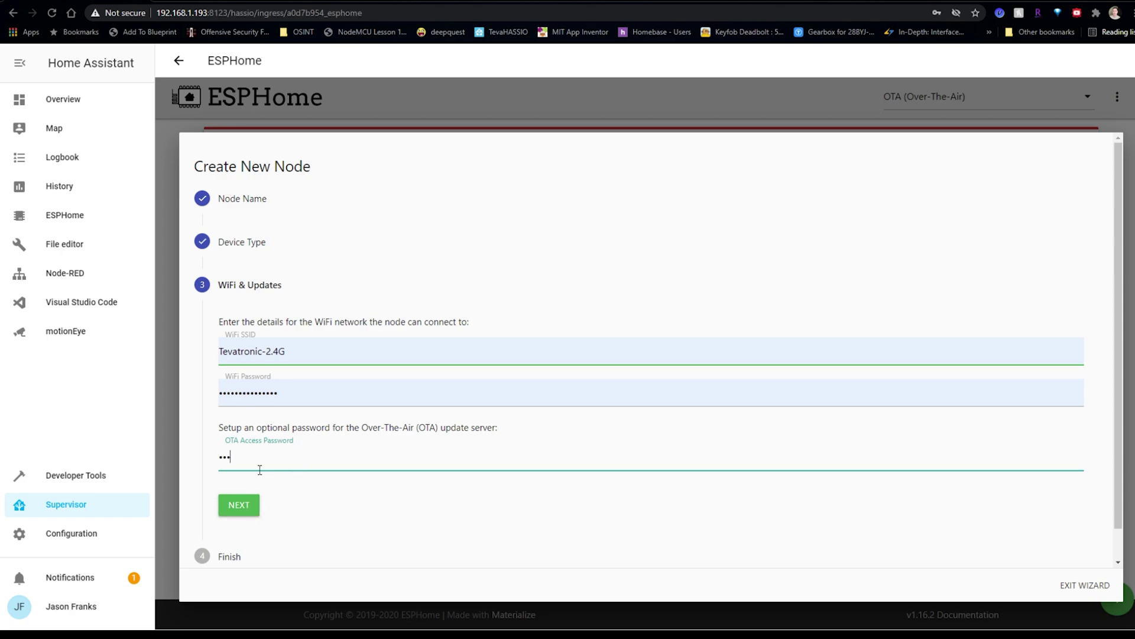
pyautogui.click(238, 507)
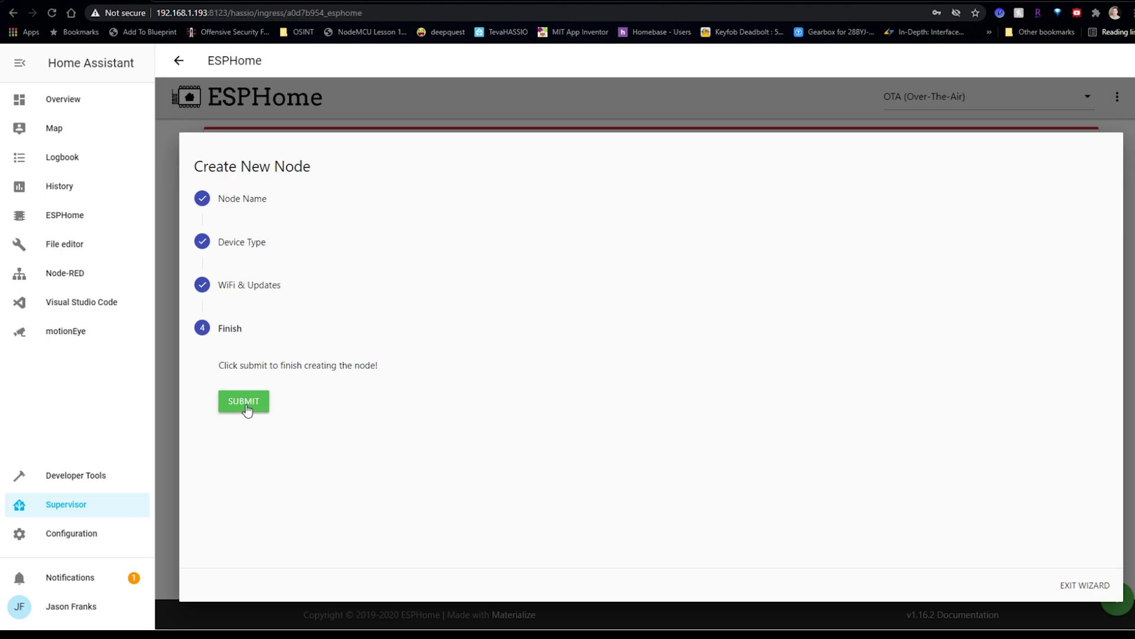
pyautogui.click(246, 407)
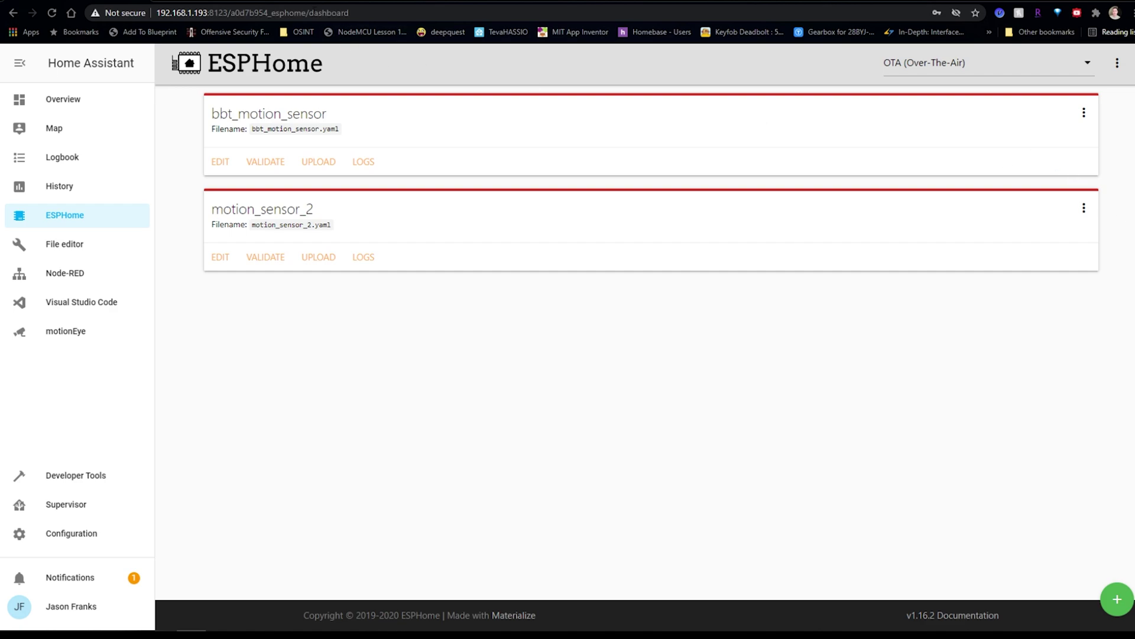
# Step: Load the esphome.io documentation site in a new browser tab
pyautogui.hotkey('ctrl', 't')
pyautogui.write('esphom')
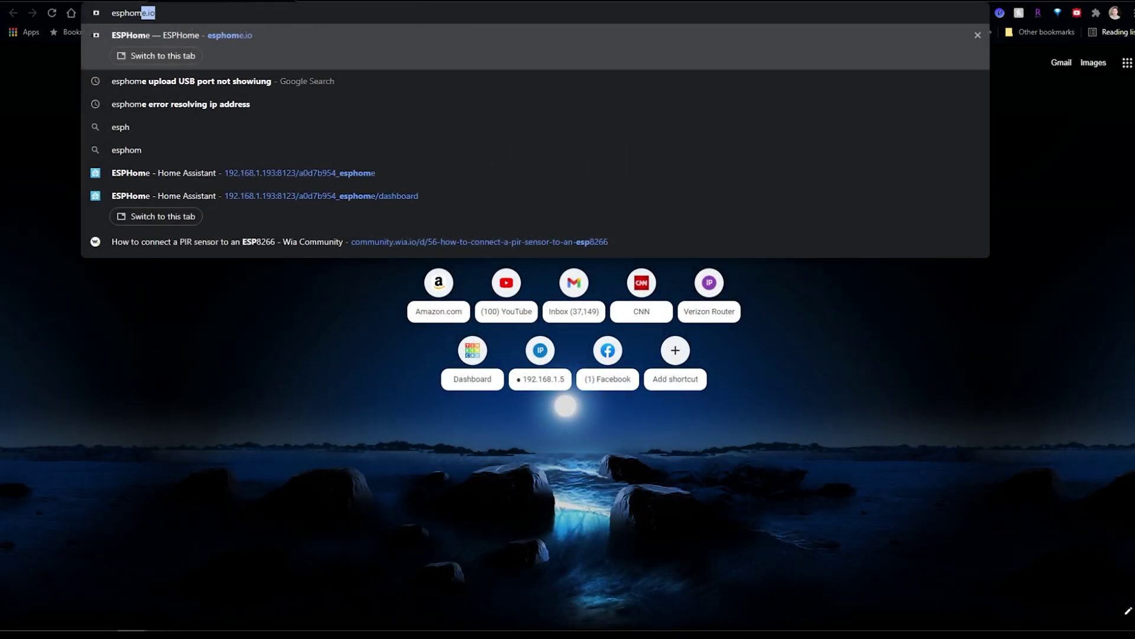
pyautogui.write('e')
pyautogui.press('Return')
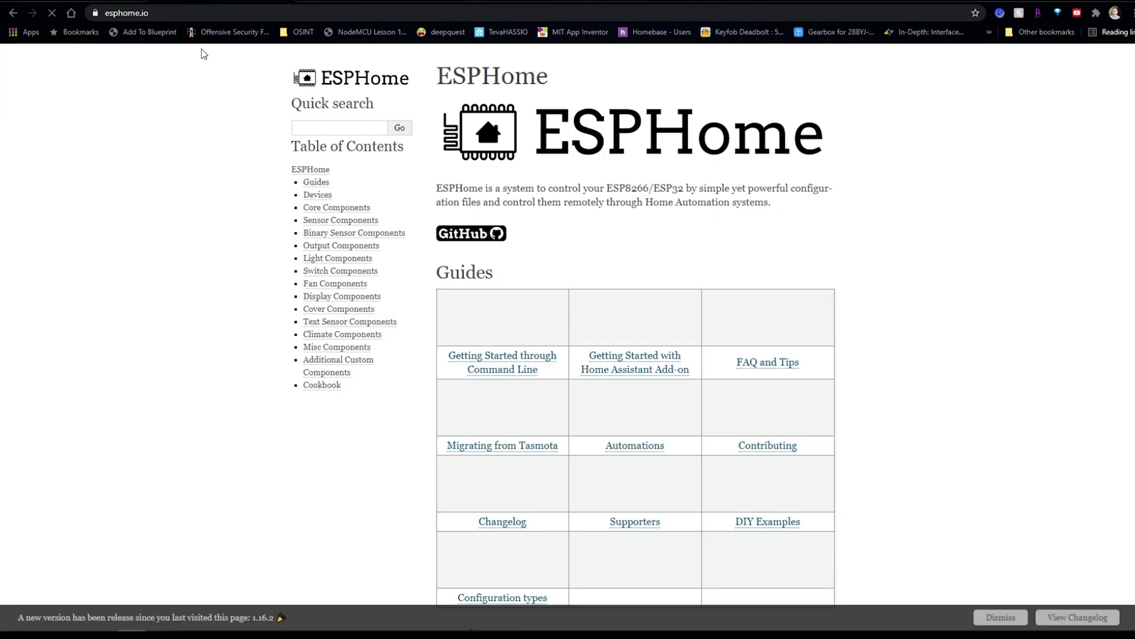
pyautogui.scroll(-4, 770, 217)
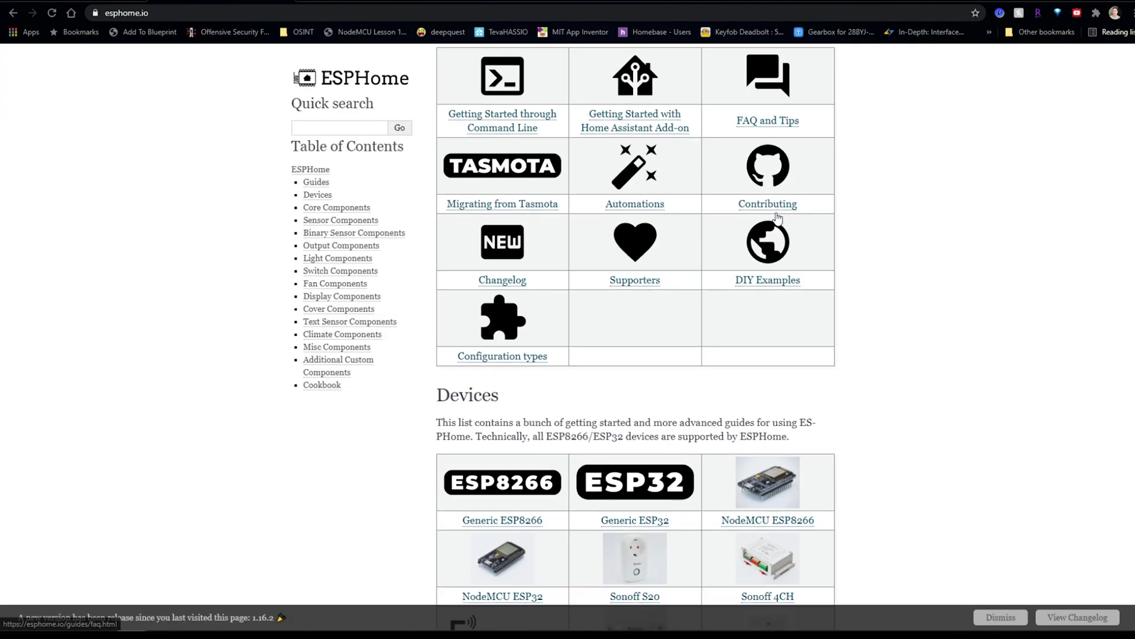
# Step: Find the PIR Sensor cookbook page and copy its binary_sensor gpio example
pyautogui.hotkey('ctrl', 'f')
pyautogui.write('pir')
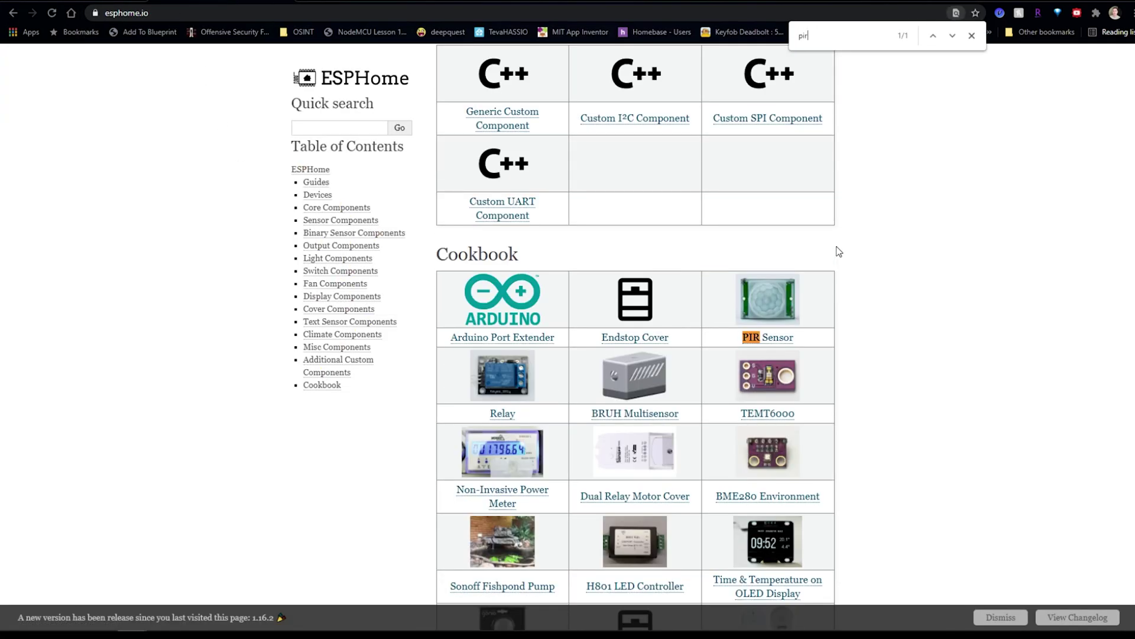
pyautogui.click(777, 341)
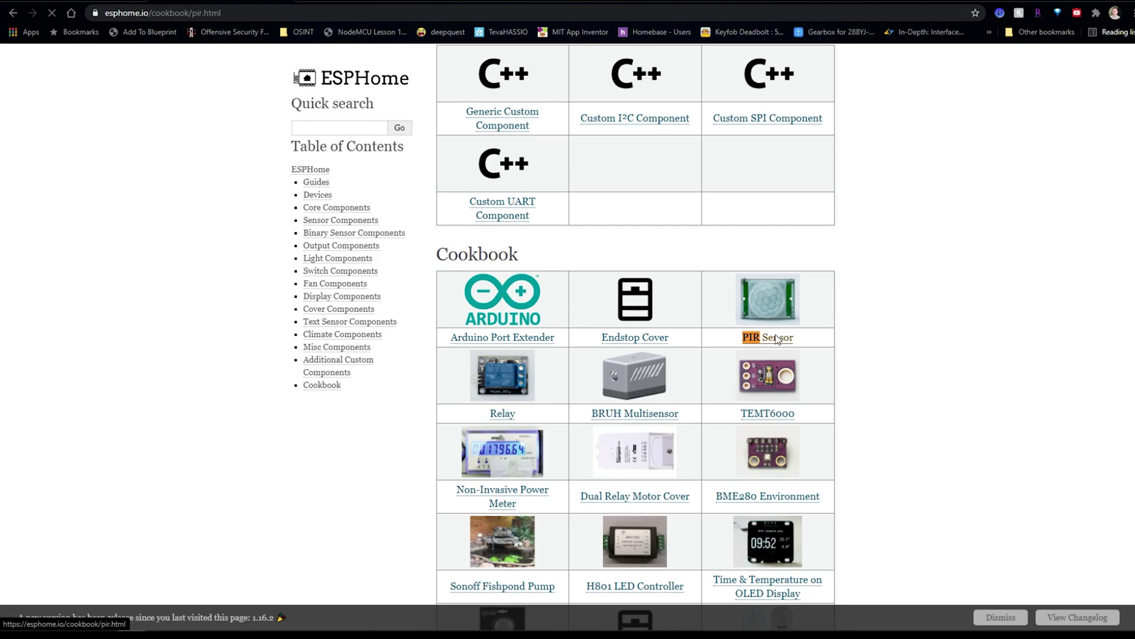
pyautogui.scroll(-7, 792, 342)
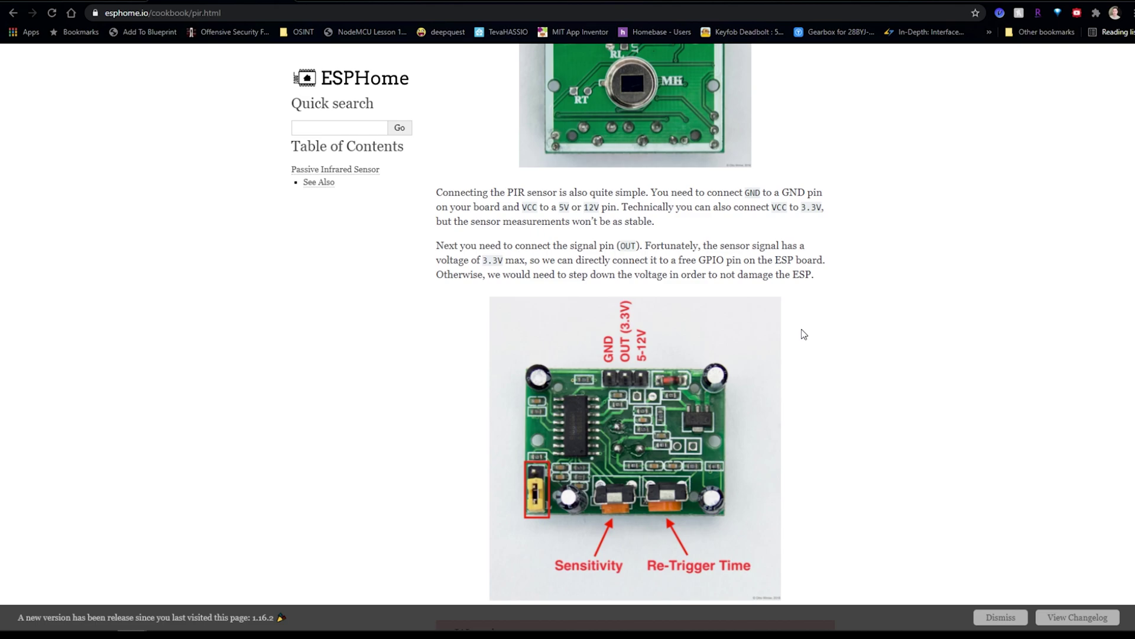
pyautogui.scroll(-7, 804, 335)
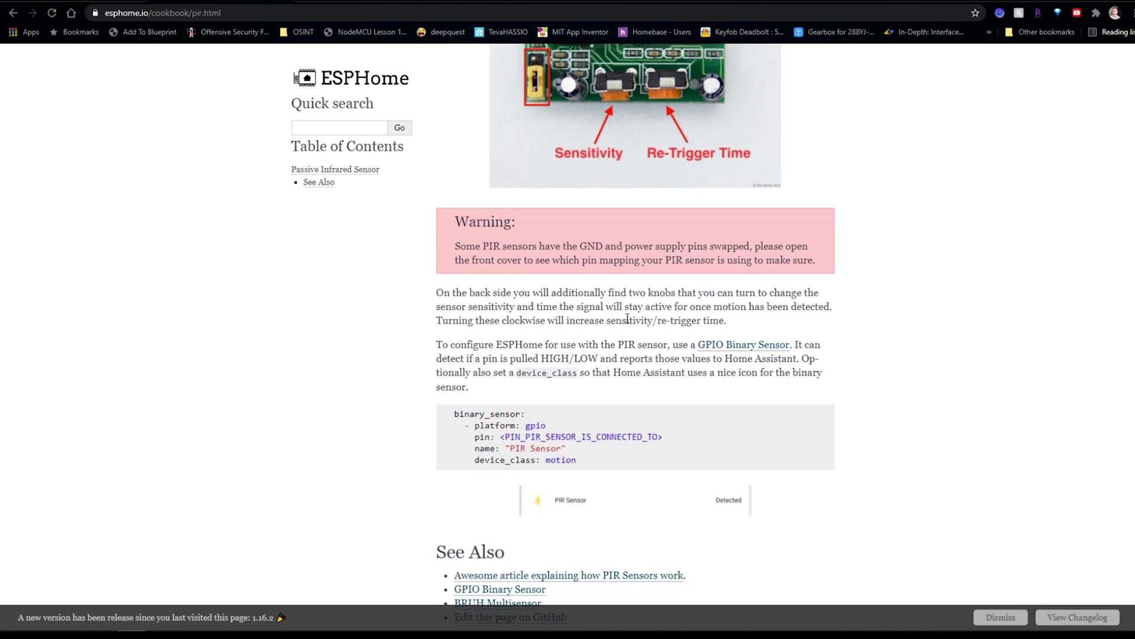
pyautogui.moveTo(454, 414); pyautogui.dragTo(616, 467)
pyautogui.hotkey('ctrl', 'c')
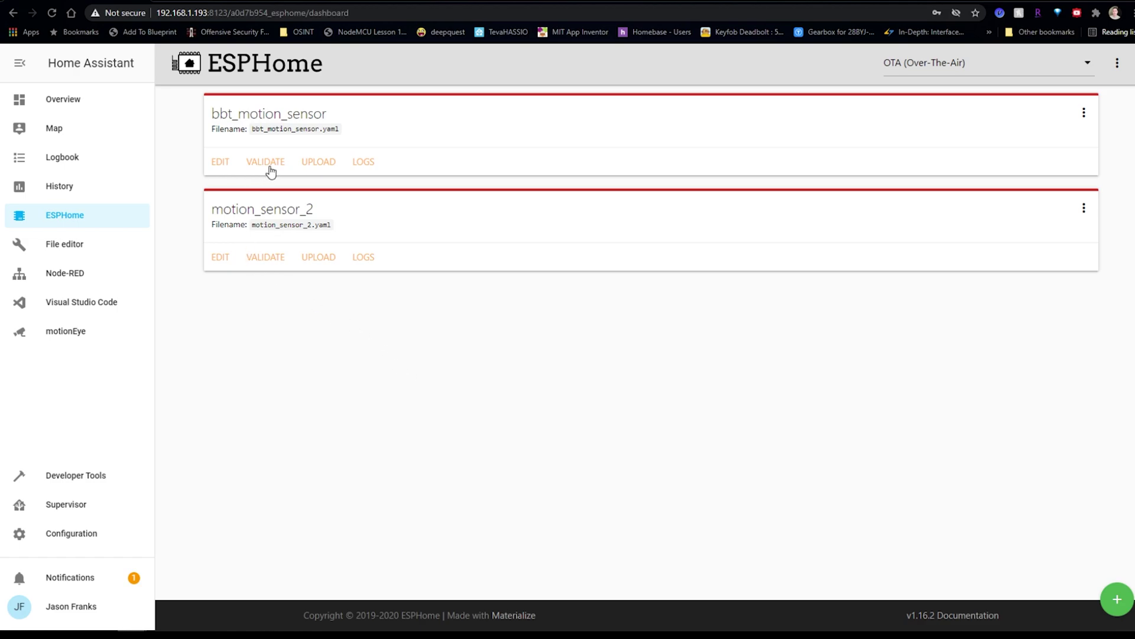
# Step: Paste the binary_sensor block into bbt_motion_sensor.yaml and set its pin to 14
pyautogui.click(220, 162)
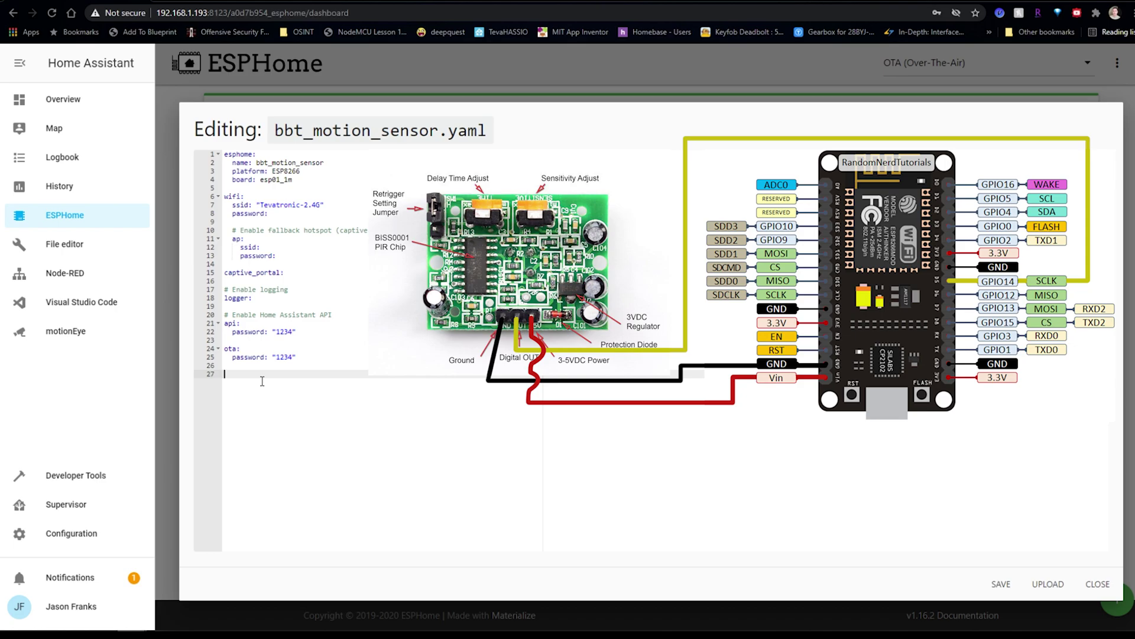
pyautogui.hotkey('ctrl', 'v')
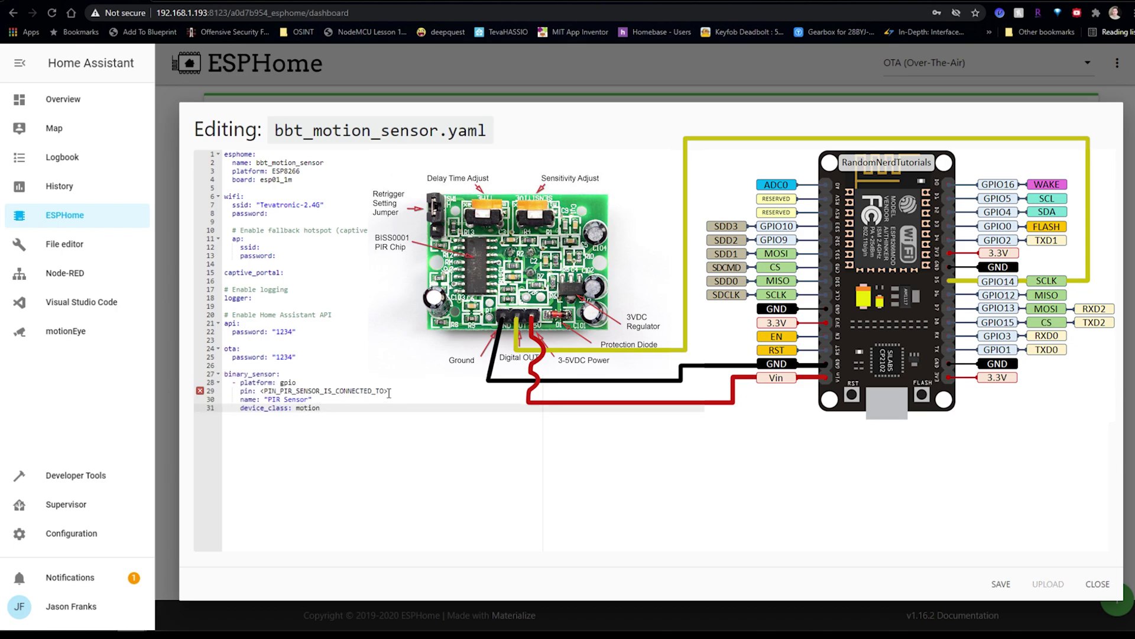
pyautogui.moveTo(388, 392); pyautogui.dragTo(263, 392)
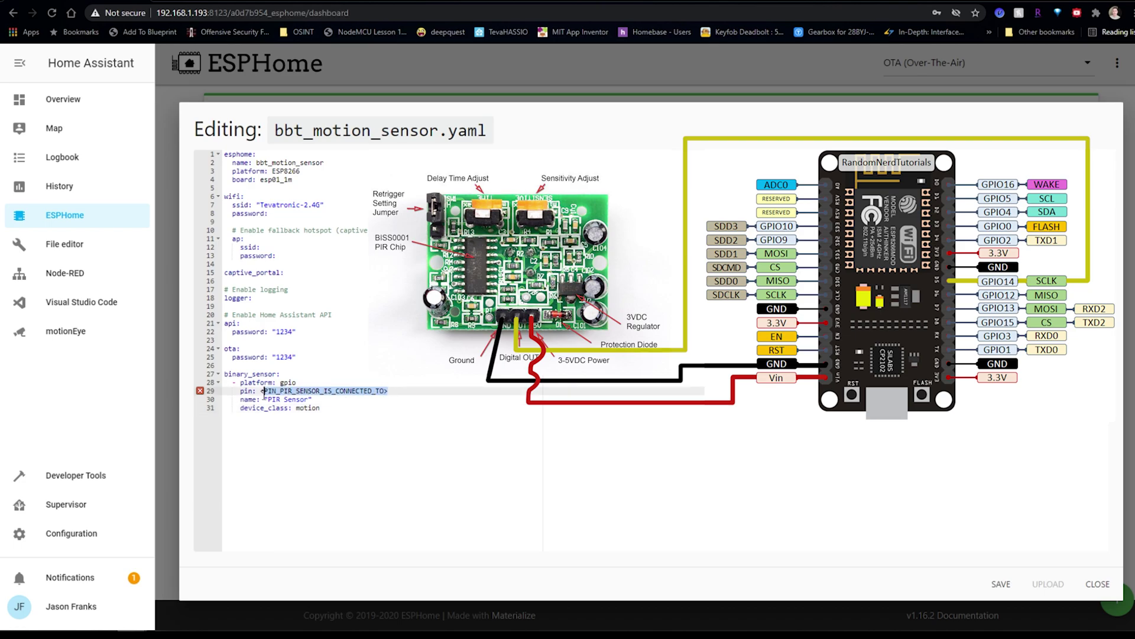
pyautogui.write('14')
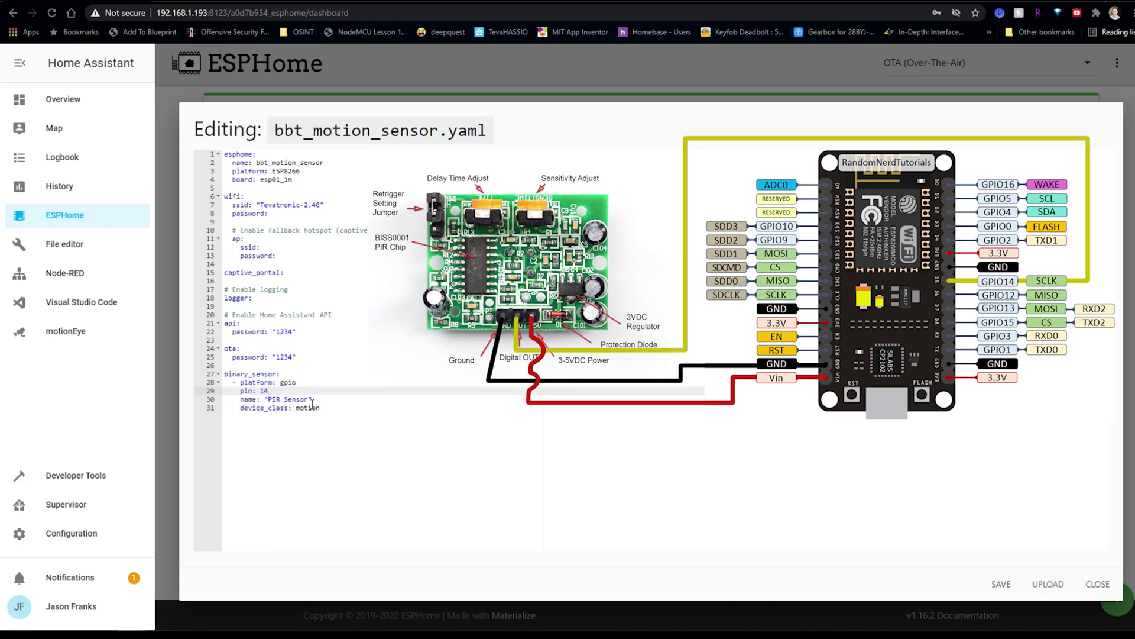
pyautogui.click(309, 401)
pyautogui.moveTo(308, 400)
pyautogui.mouseDown()
pyautogui.moveTo(273, 400)
pyautogui.moveTo(305, 399)
pyautogui.mouseUp()
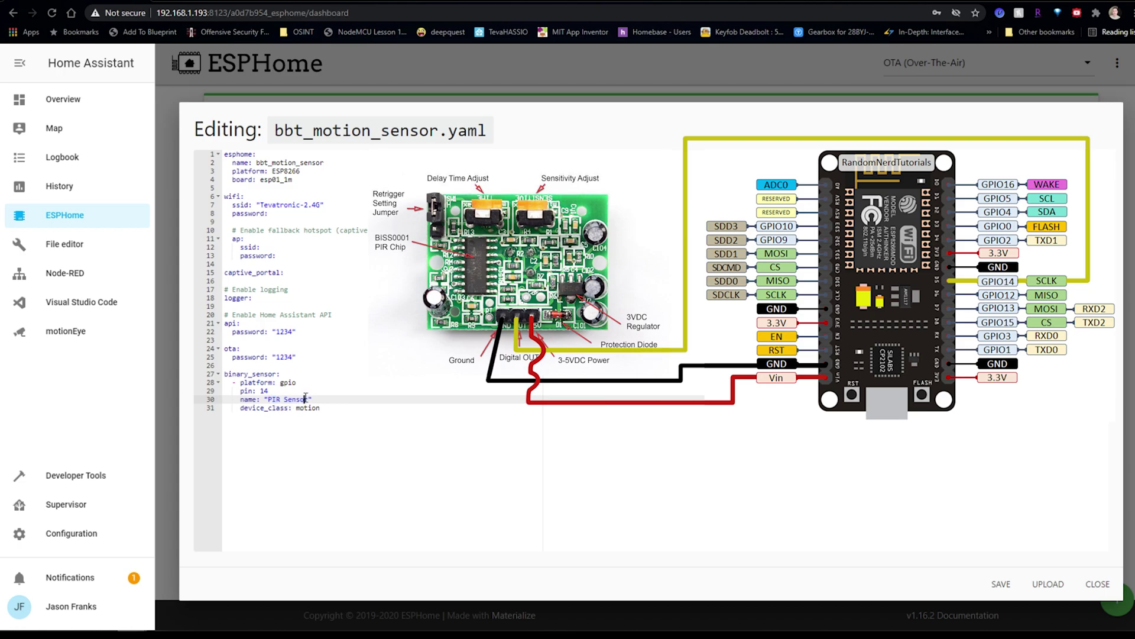
# Step: Save bbt_motion_sensor.yaml and select /dev/ttyUSB0 as the upload port
pyautogui.click(1001, 584)
pyautogui.click(1115, 599)
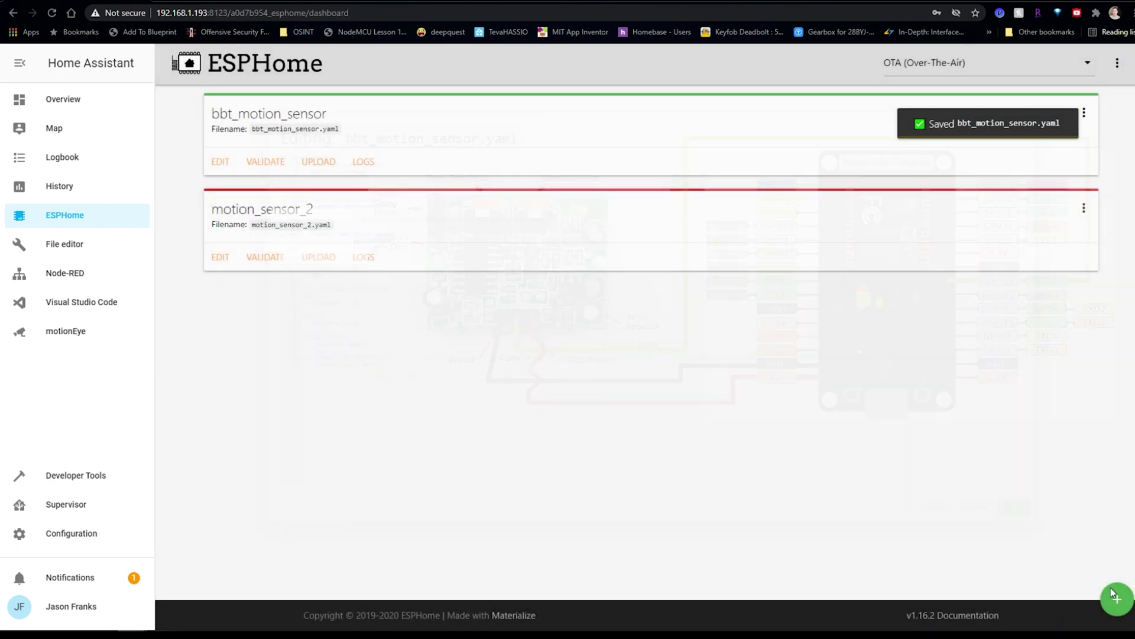
pyautogui.click(1087, 66)
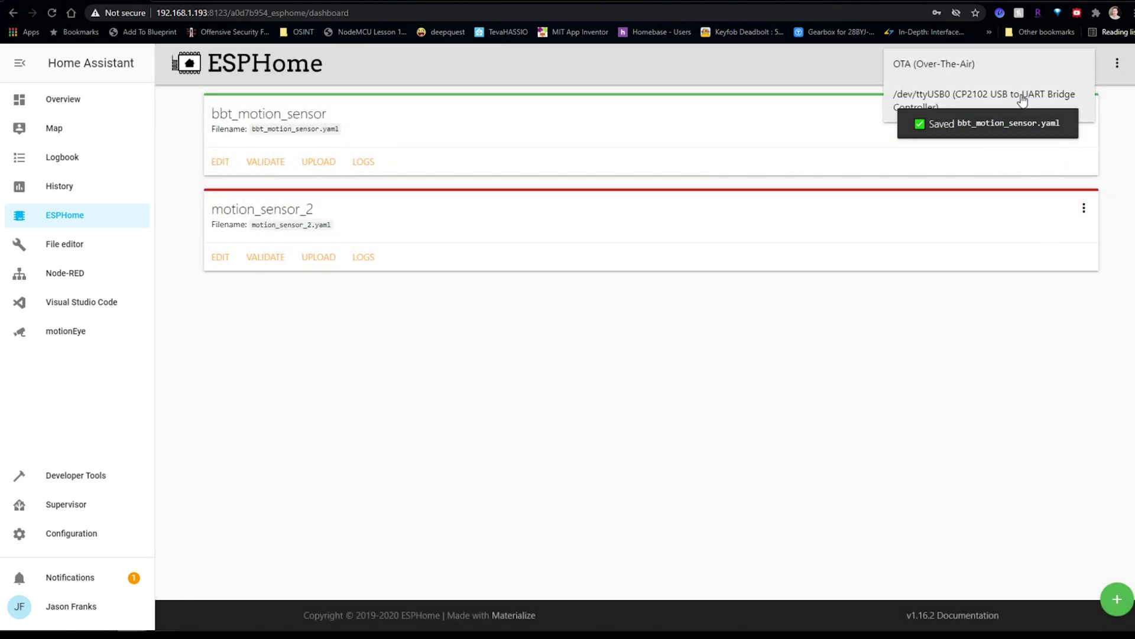
pyautogui.click(985, 95)
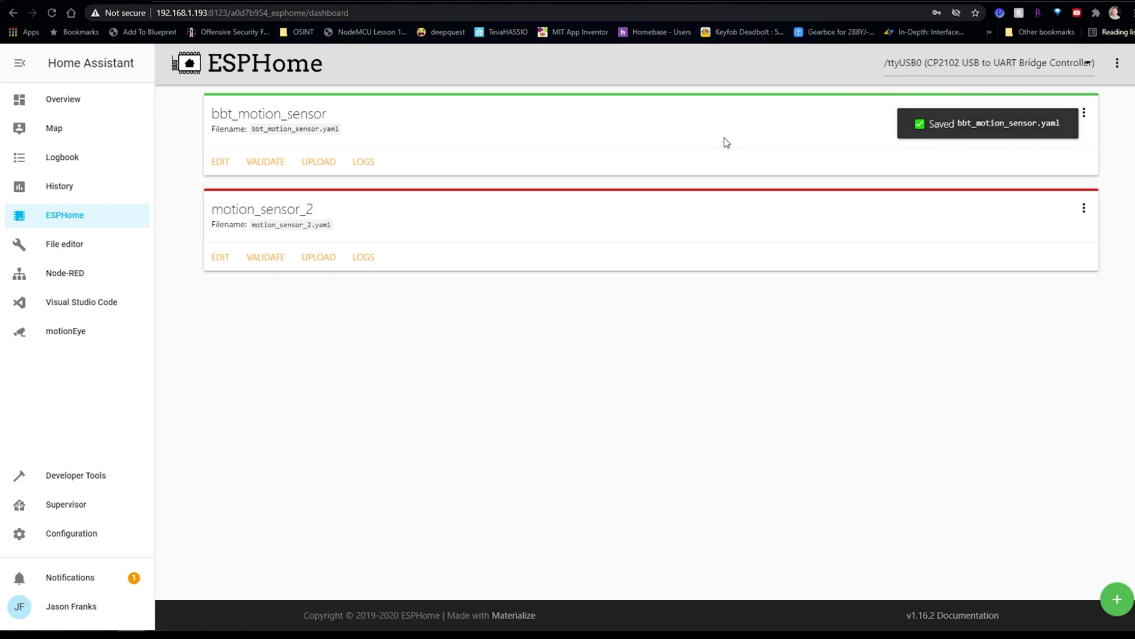
# Step: Upload the bbt_motion_sensor firmware and check the log's Wi-Fi signal, subnet and gateway
pyautogui.click(315, 163)
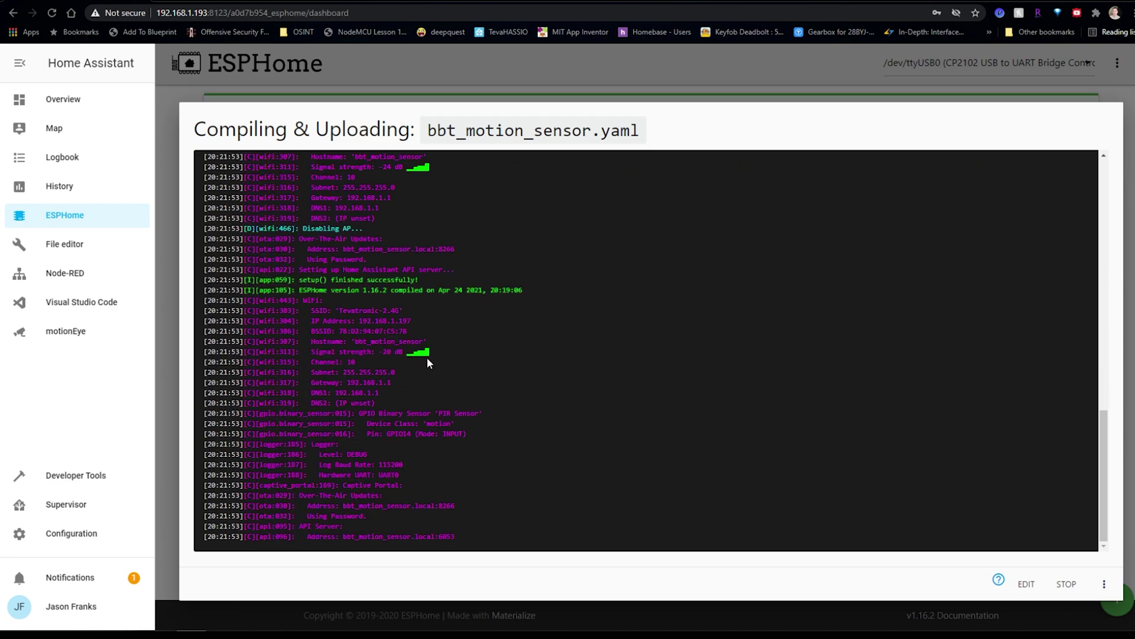
pyautogui.doubleClick(436, 355)
pyautogui.moveTo(343, 372); pyautogui.dragTo(378, 383)
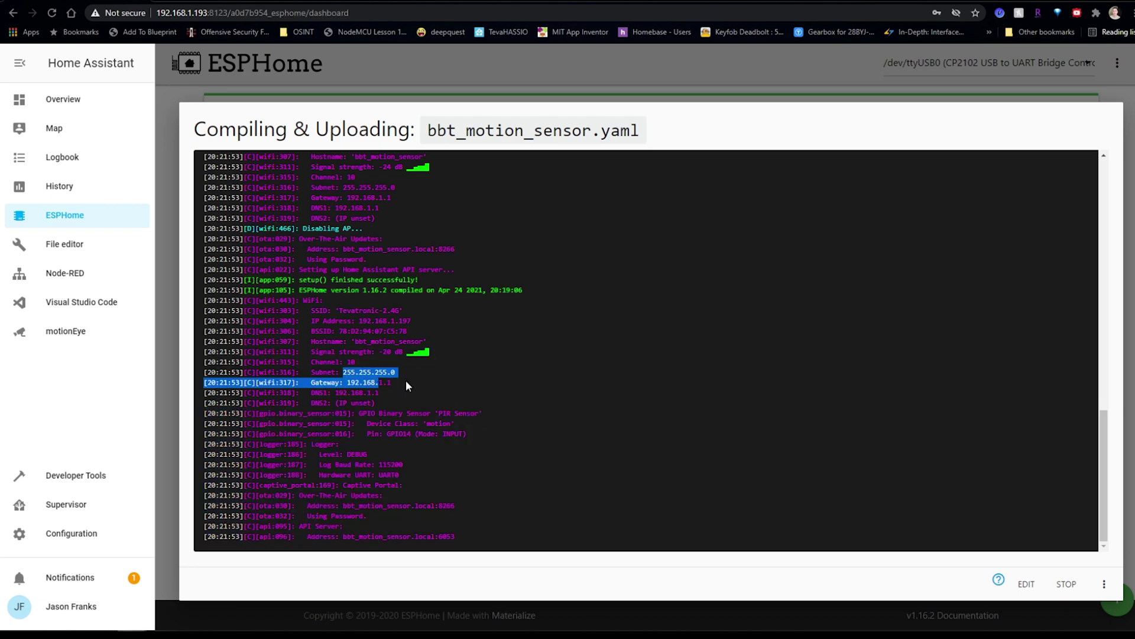
pyautogui.click(406, 381)
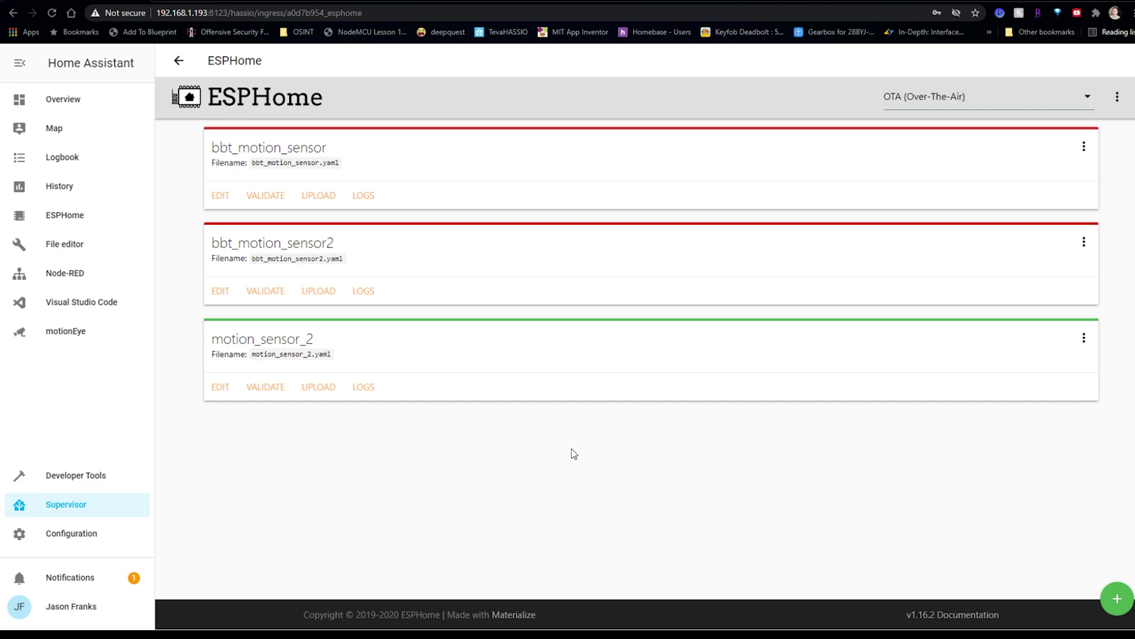
# Step: Go to Node-RED's Flow 1 and nudge the Motion Sensor node slightly left
pyautogui.click(57, 276)
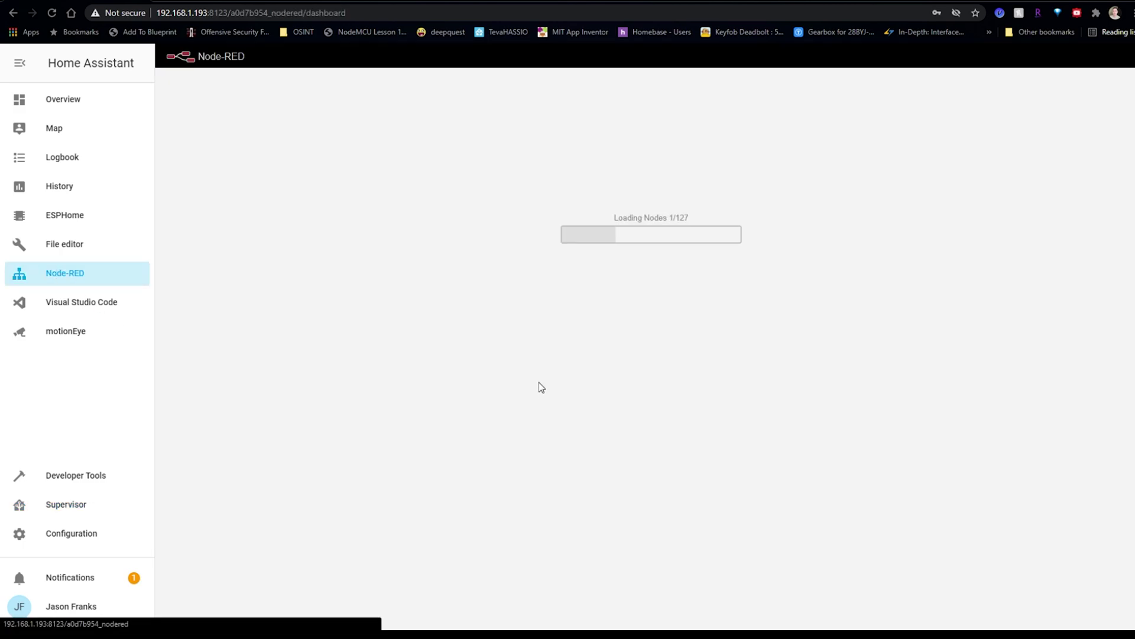
pyautogui.scroll(-5, 565, 359)
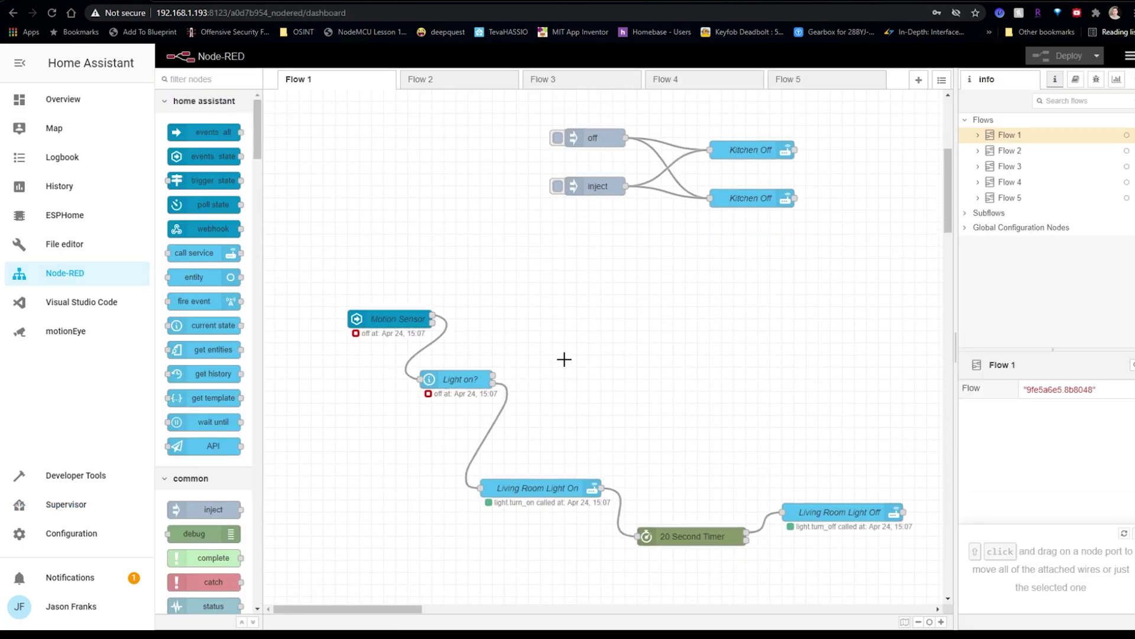
pyautogui.scroll(-3, 564, 359)
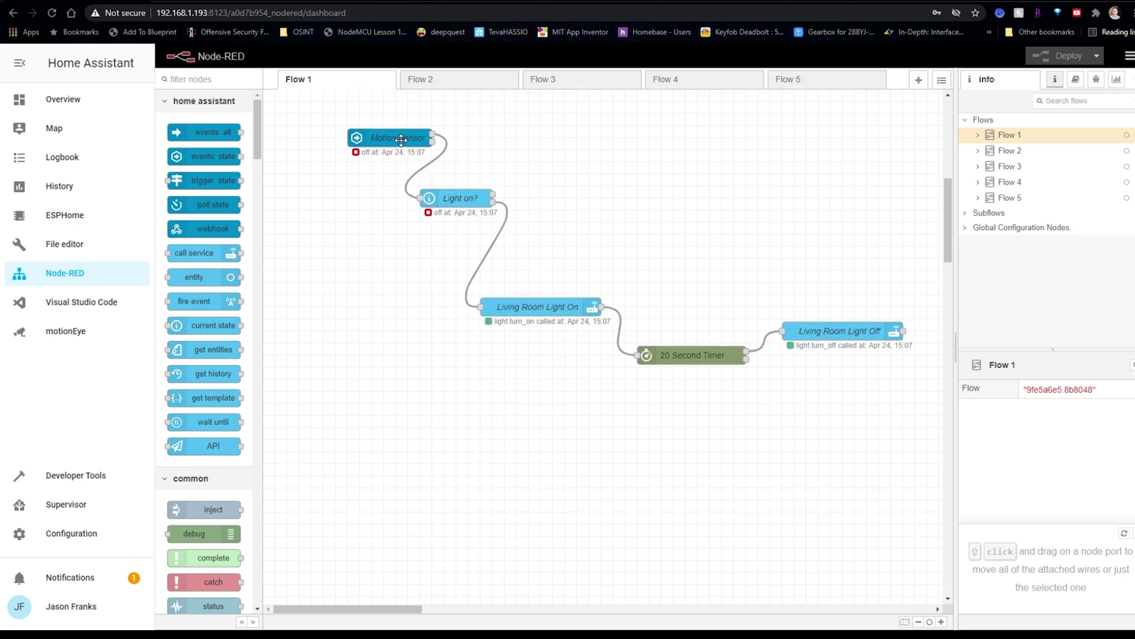
pyautogui.moveTo(400, 141); pyautogui.dragTo(376, 141)
# Step: Review the Motion Sensor node's name, binary_sensor.pir_sensor entity and 'on' trigger state
pyautogui.doubleClick(376, 141)
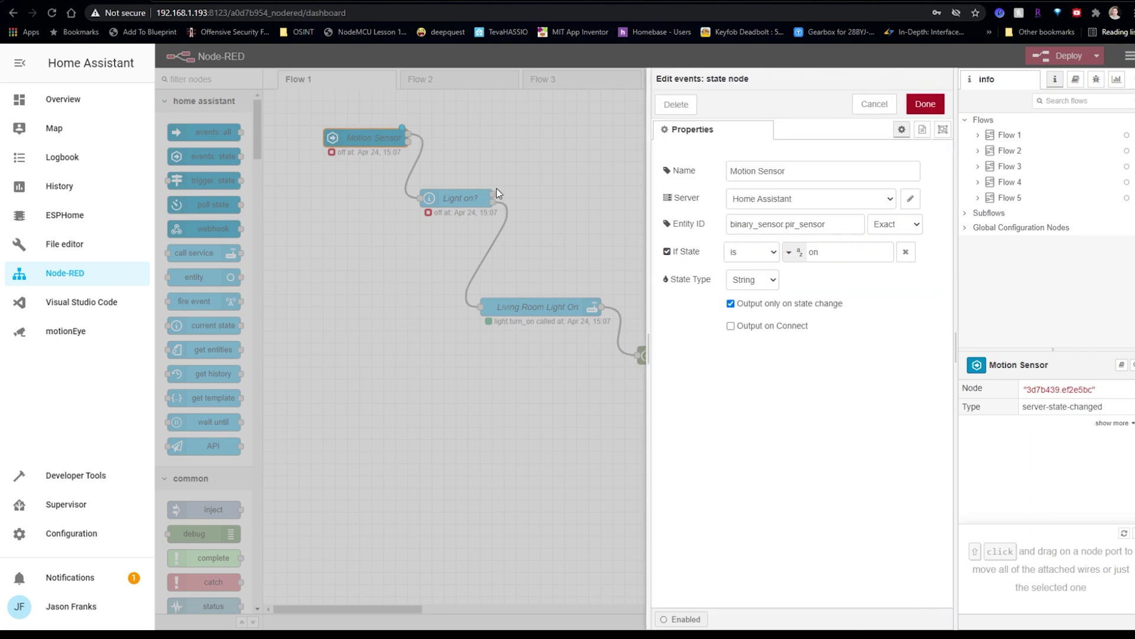
pyautogui.tripleClick(804, 171)
pyautogui.click(802, 176)
pyautogui.click(835, 224)
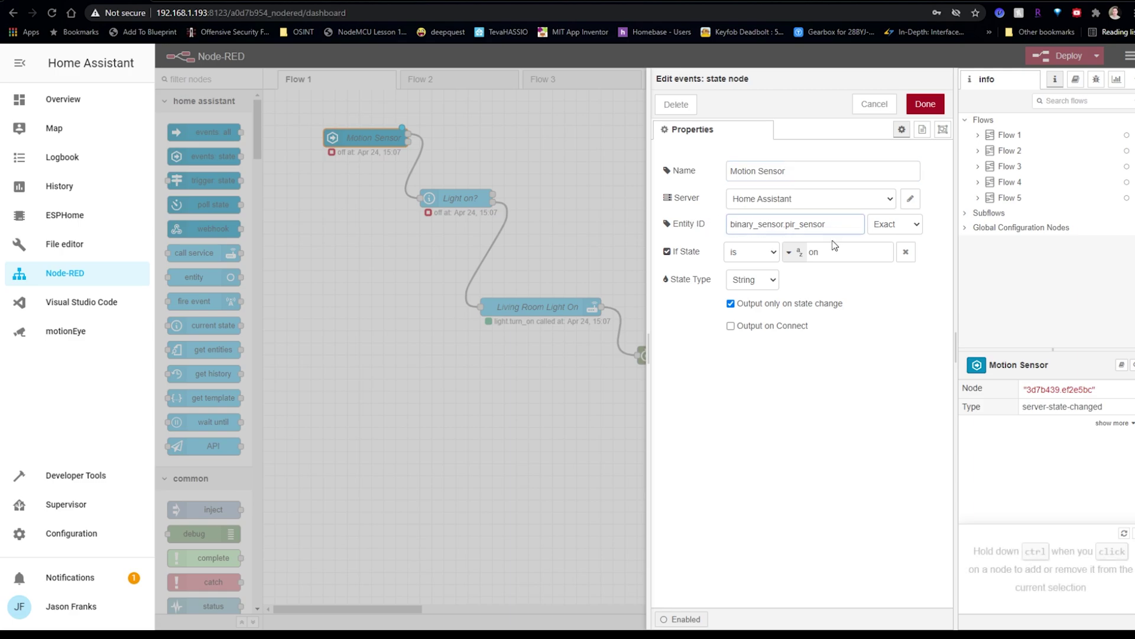
pyautogui.click(873, 379)
pyautogui.doubleClick(813, 253)
pyautogui.click(925, 104)
pyautogui.moveTo(459, 198); pyautogui.dragTo(470, 197)
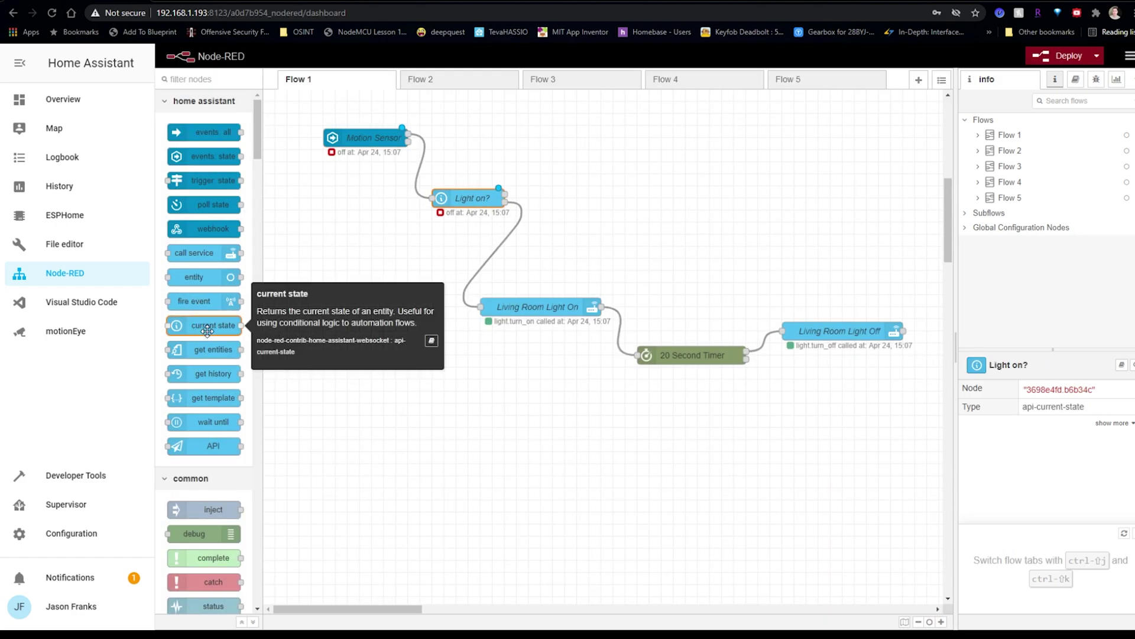
pyautogui.doubleClick(472, 199)
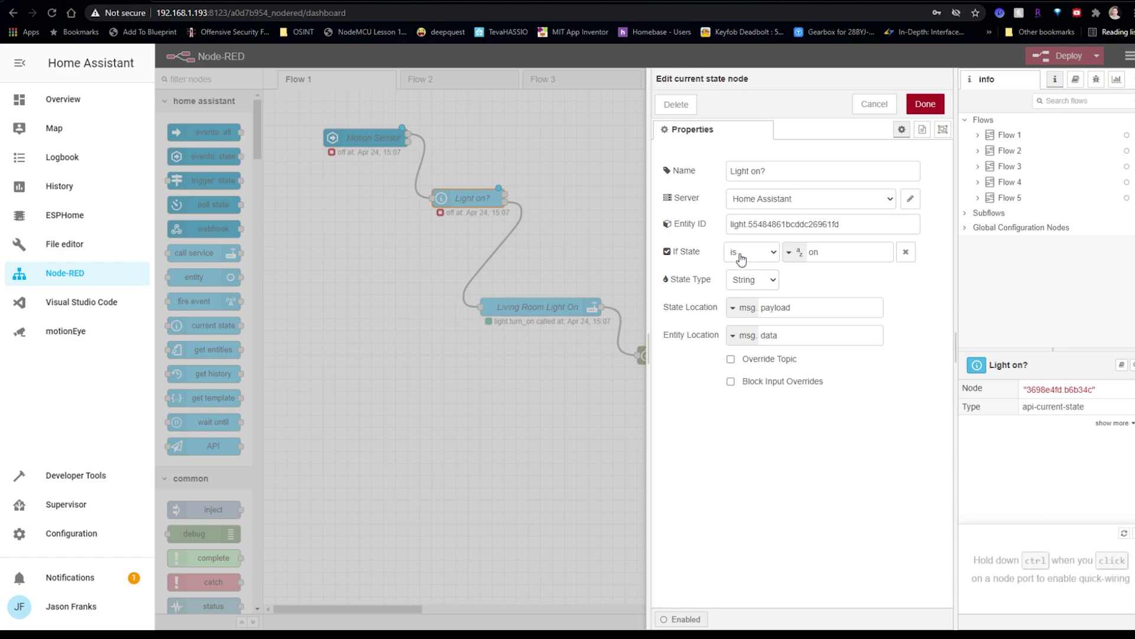
pyautogui.click(923, 104)
pyautogui.moveTo(505, 192); pyautogui.dragTo(591, 189)
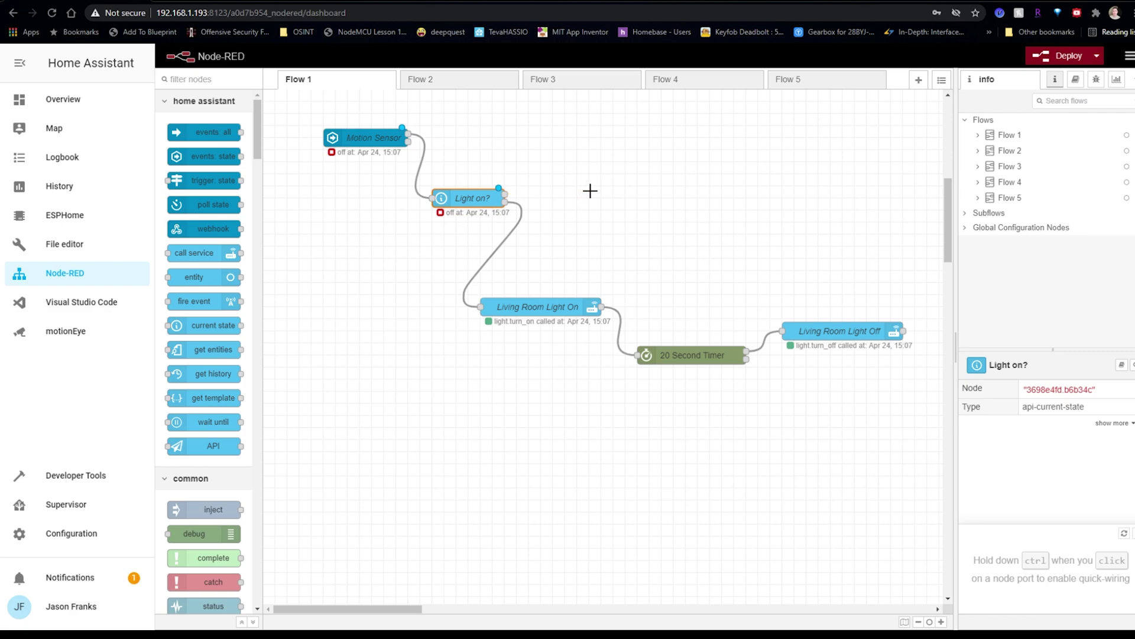
pyautogui.doubleClick(545, 310)
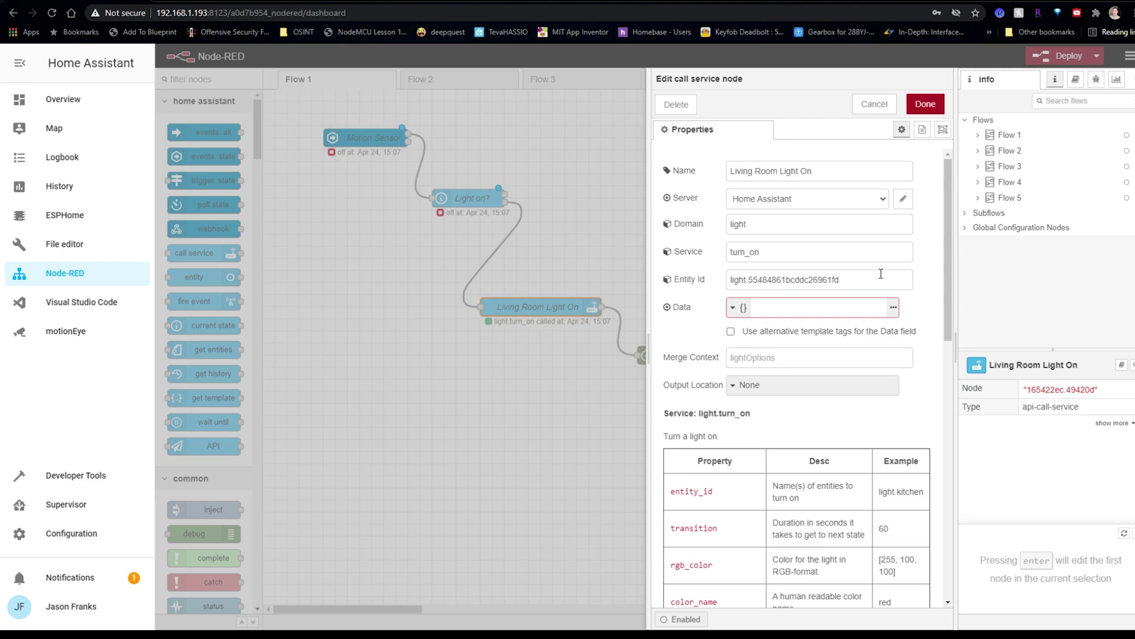
pyautogui.click(925, 105)
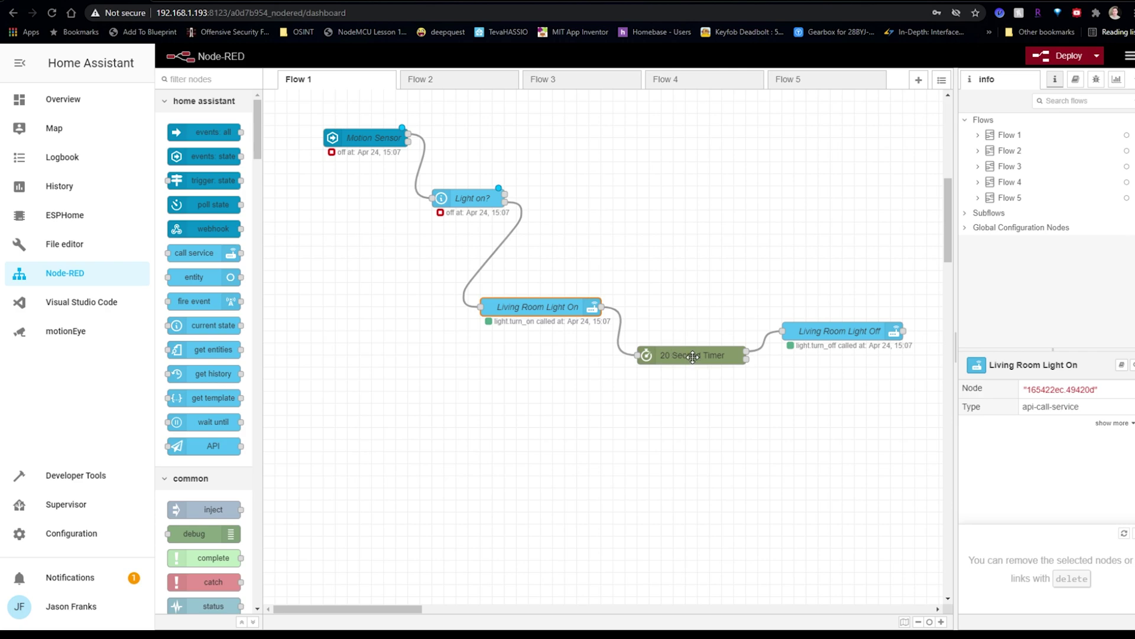
pyautogui.click(807, 338)
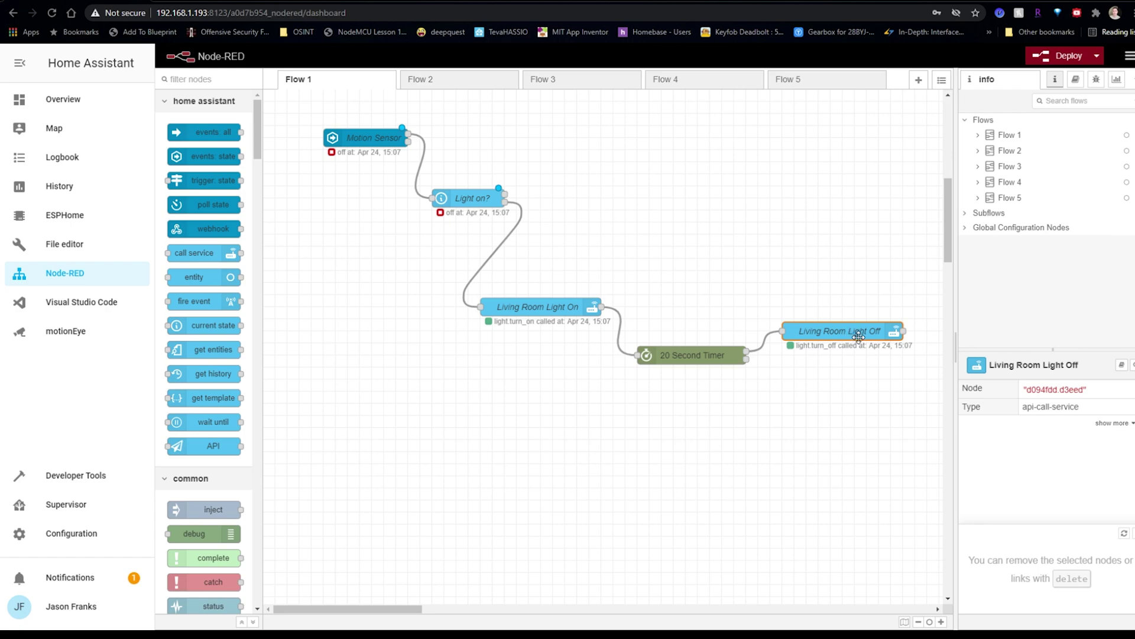
pyautogui.doubleClick(859, 333)
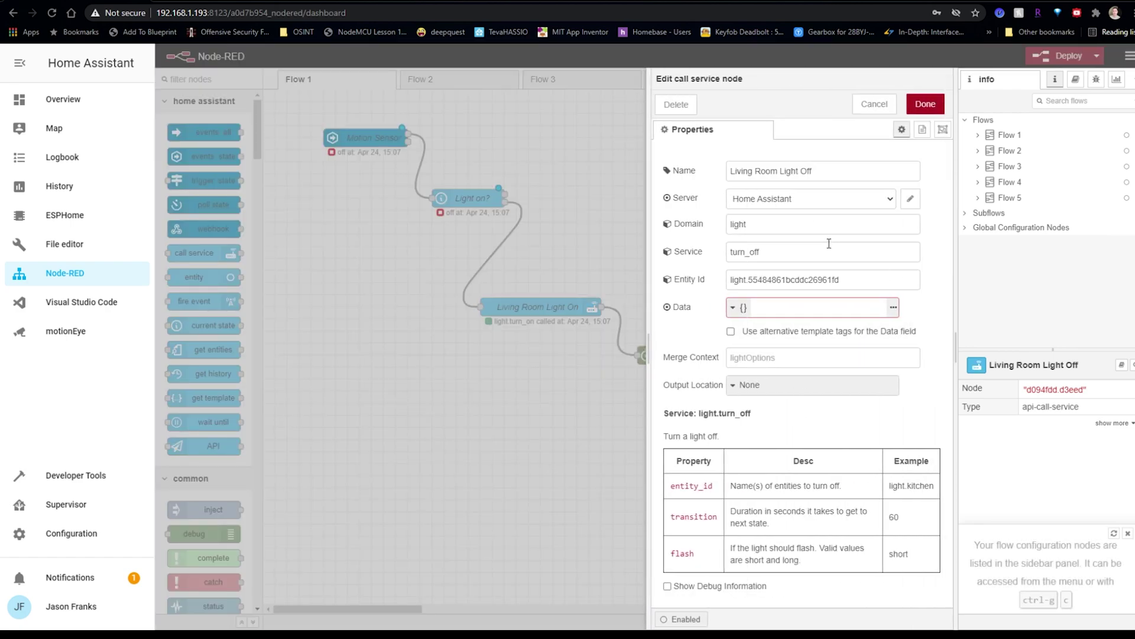
pyautogui.click(784, 255)
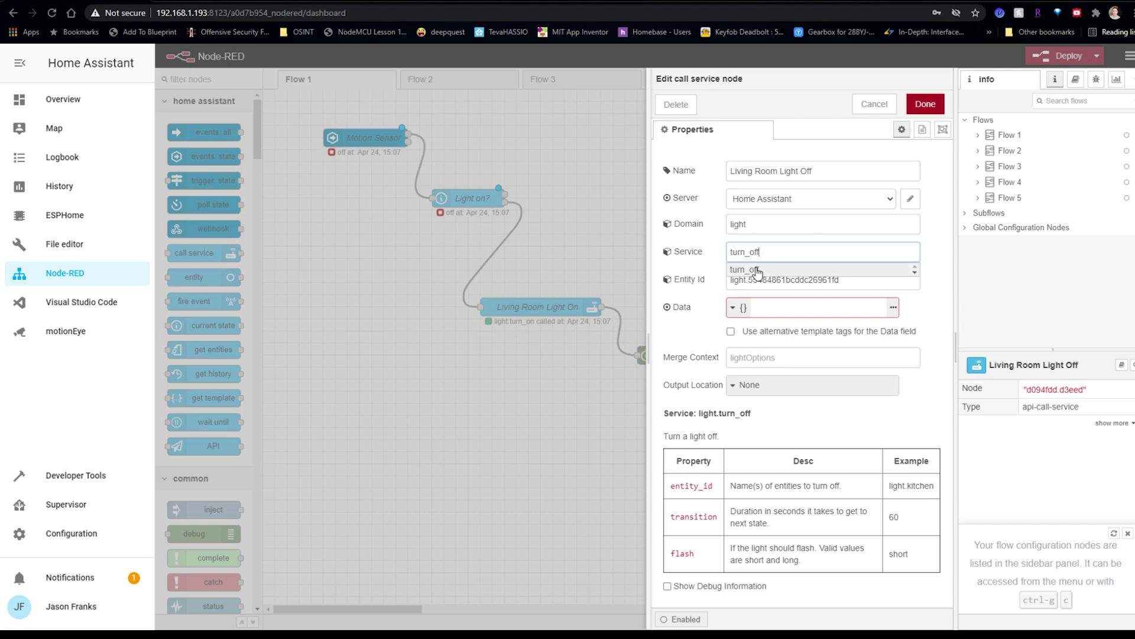
pyautogui.click(925, 103)
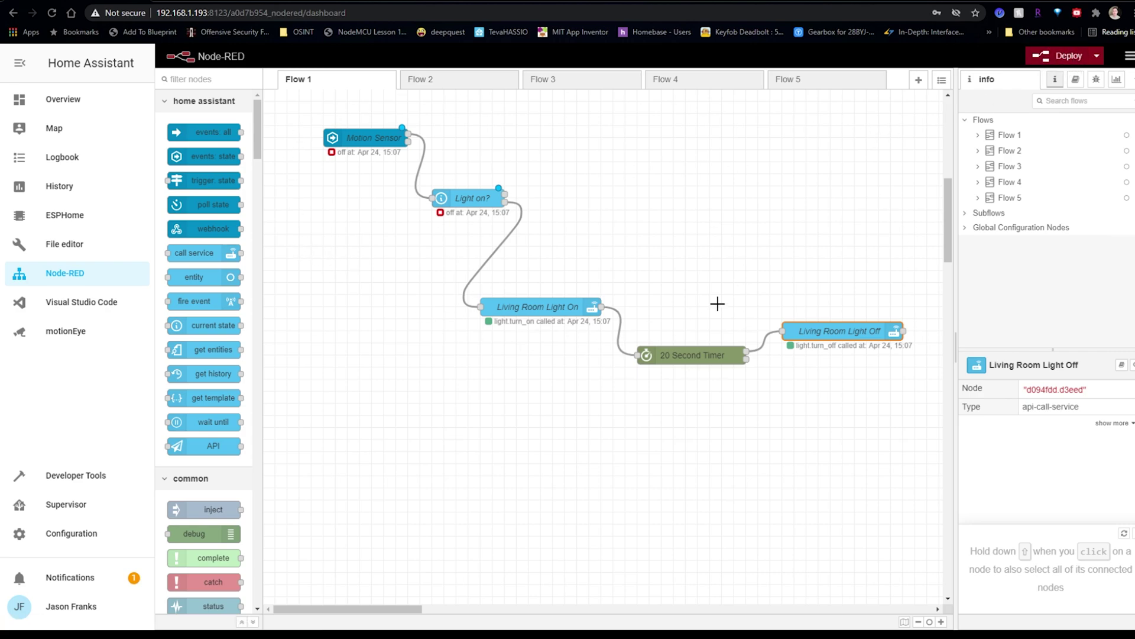
# Step: Deploy Flow 1 so PIR motion triggers the living room light and 20 Second Timer
pyautogui.click(1068, 55)
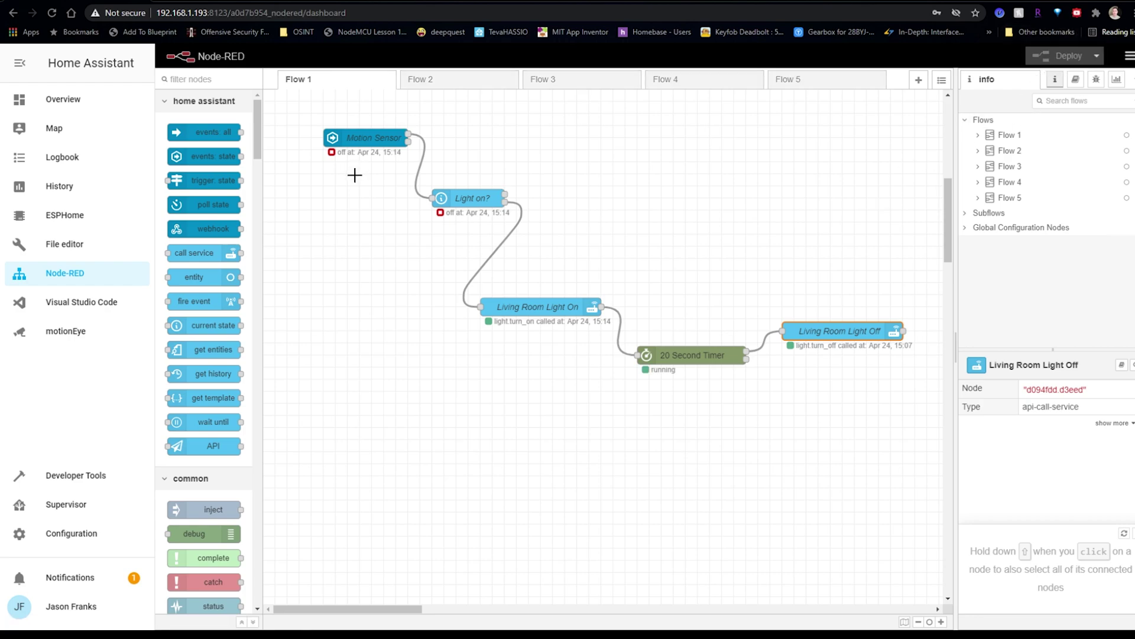